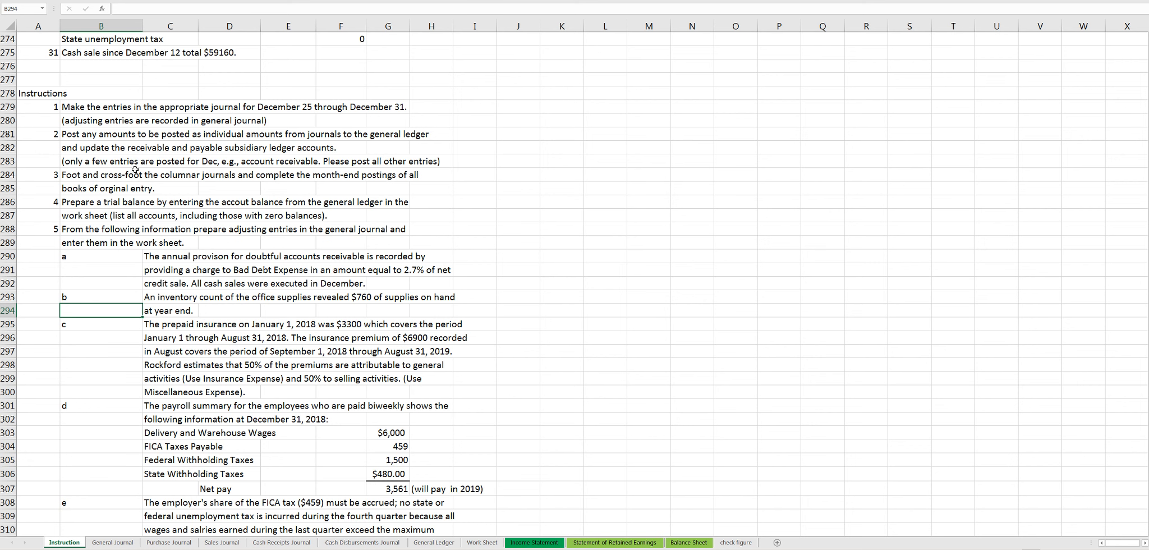
- Review instructions 1 to 5 on the Instruction sheet, focusing on instruction 5 about preparing the adjusting entries
click(109, 225)
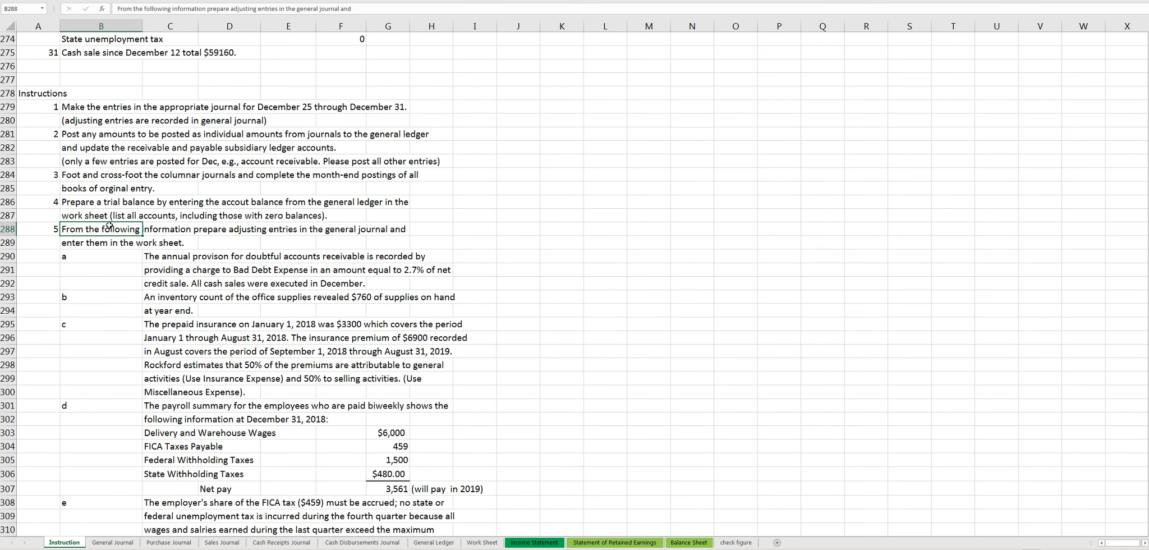
scroll(109, 225, down, 2)
scroll(97, 195, up, 1)
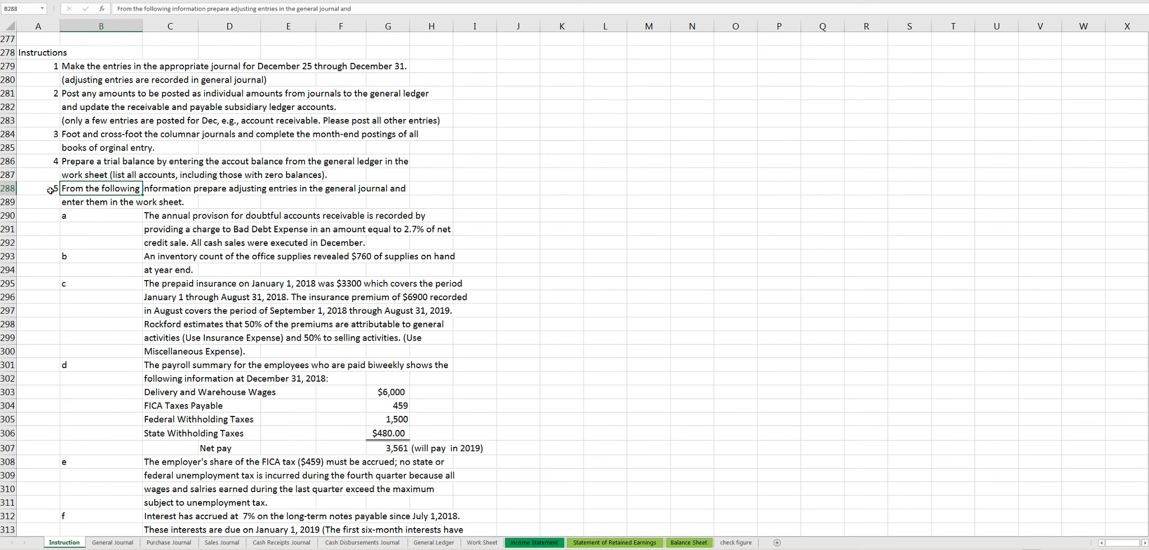
drag(49, 190, 474, 475)
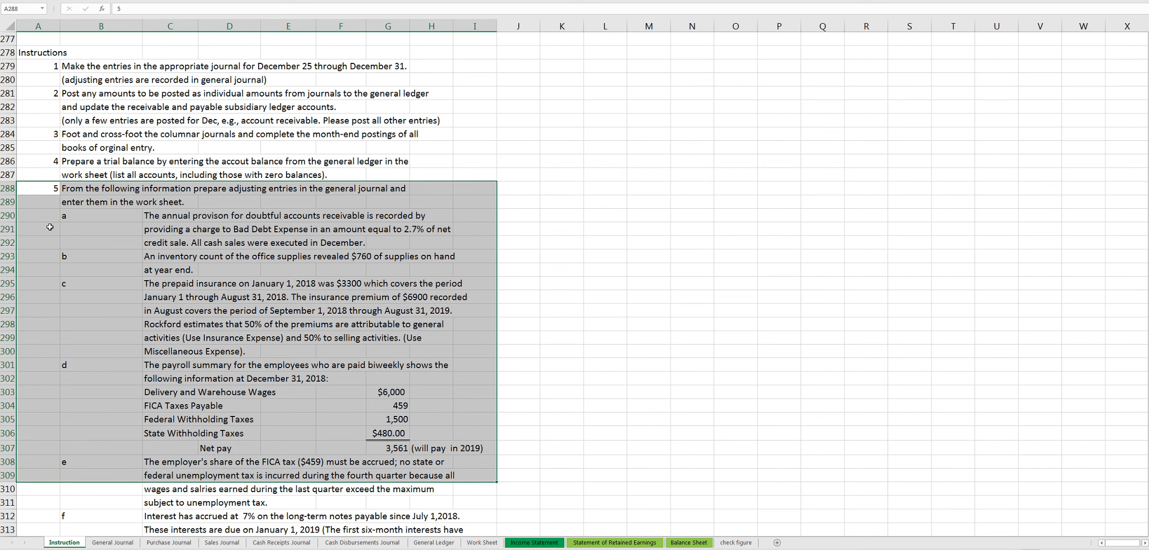
drag(39, 190, 436, 250)
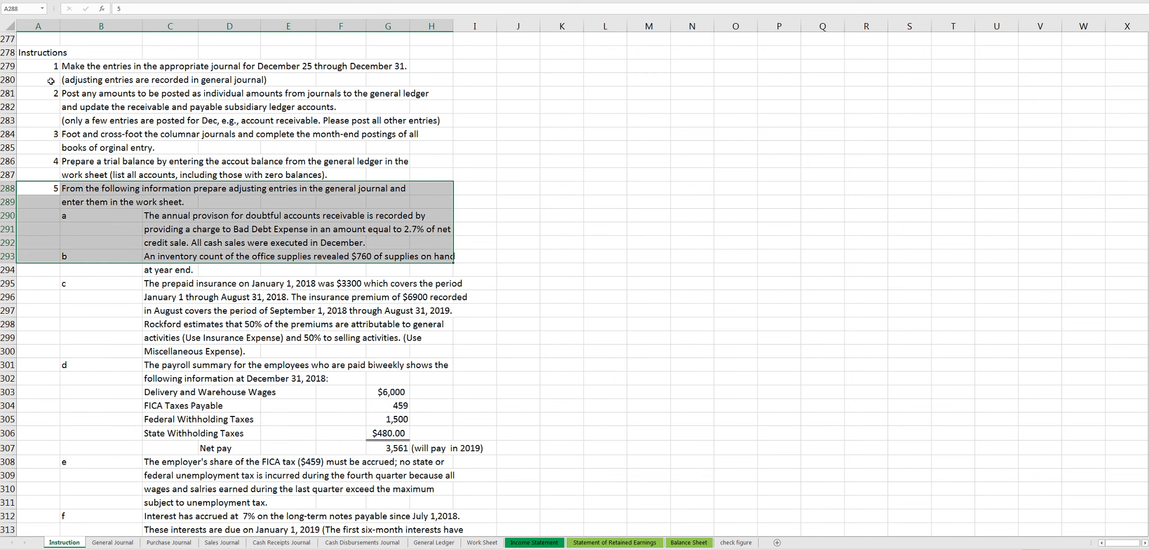
drag(40, 68, 431, 189)
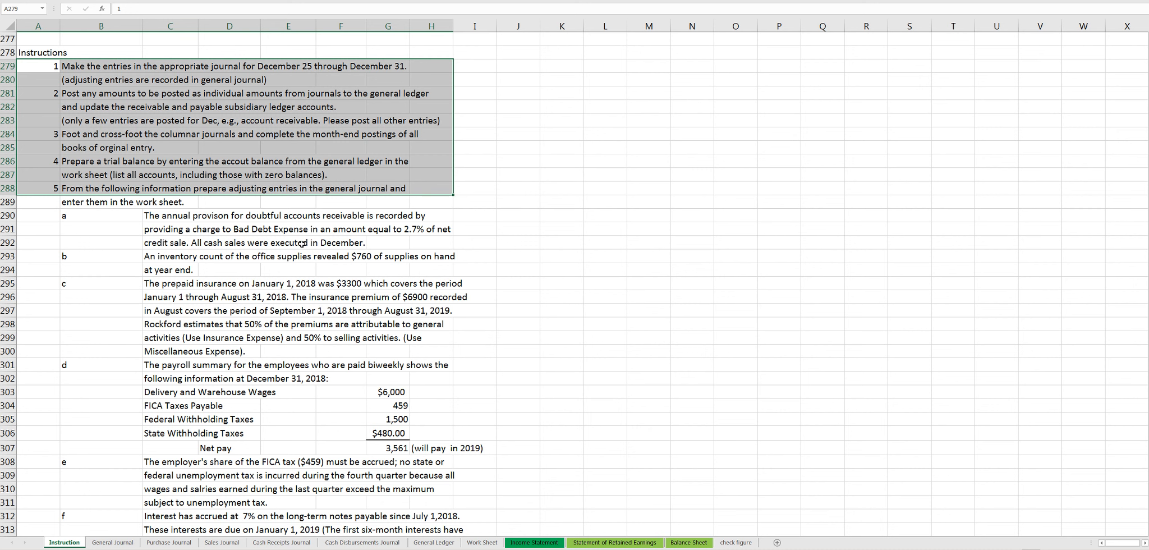
click(250, 230)
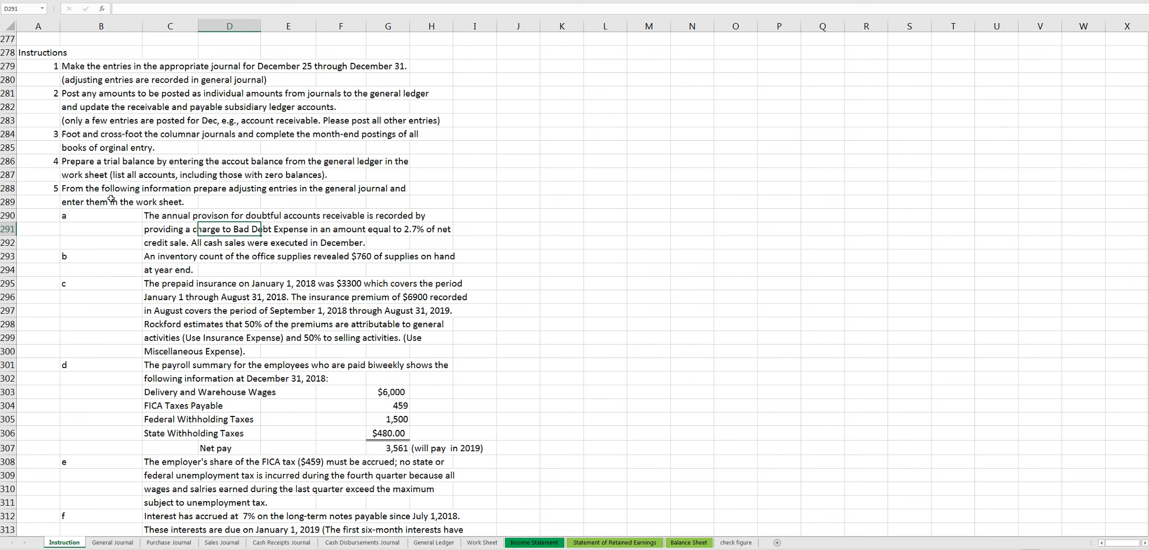
drag(56, 189, 465, 348)
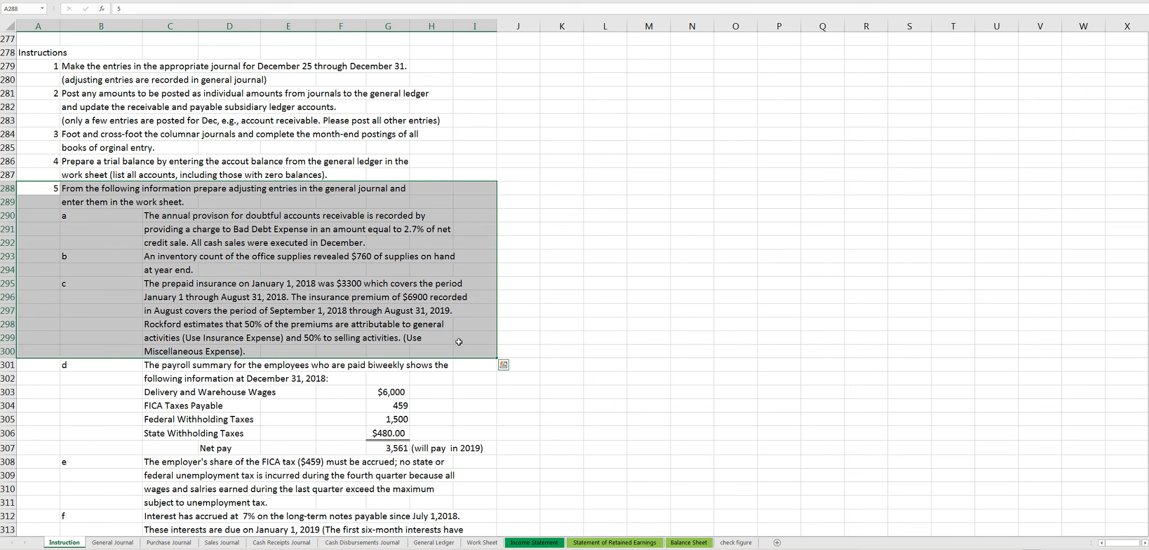
- Read adjustment item a on bad debts, and examine the Sales Revenue, Sales Return and Allowance, and Sales Discount accounts in the General Ledger
drag(125, 219, 261, 227)
drag(193, 217, 449, 247)
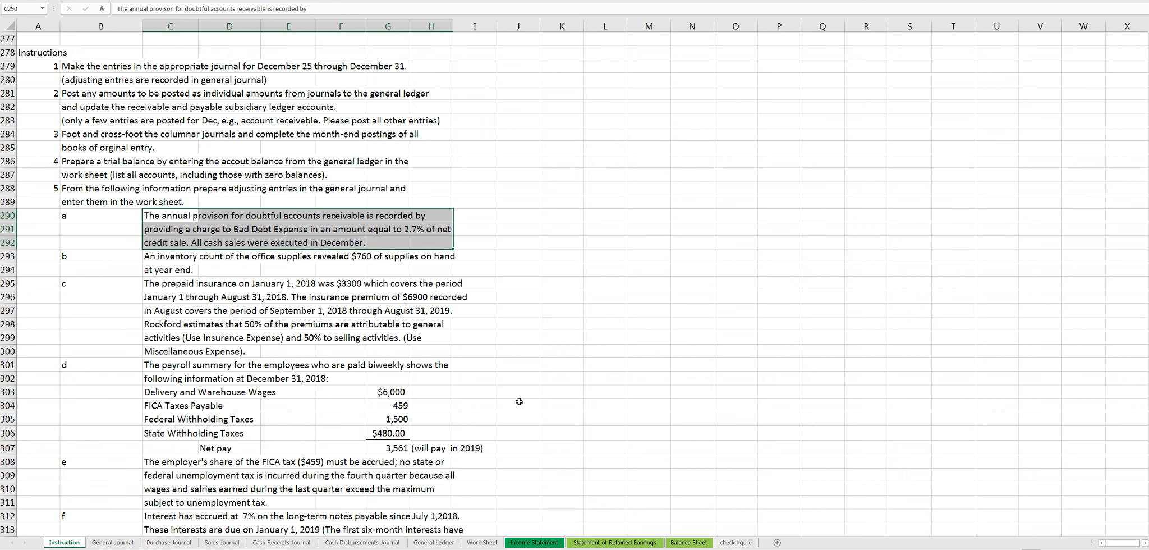
click(435, 542)
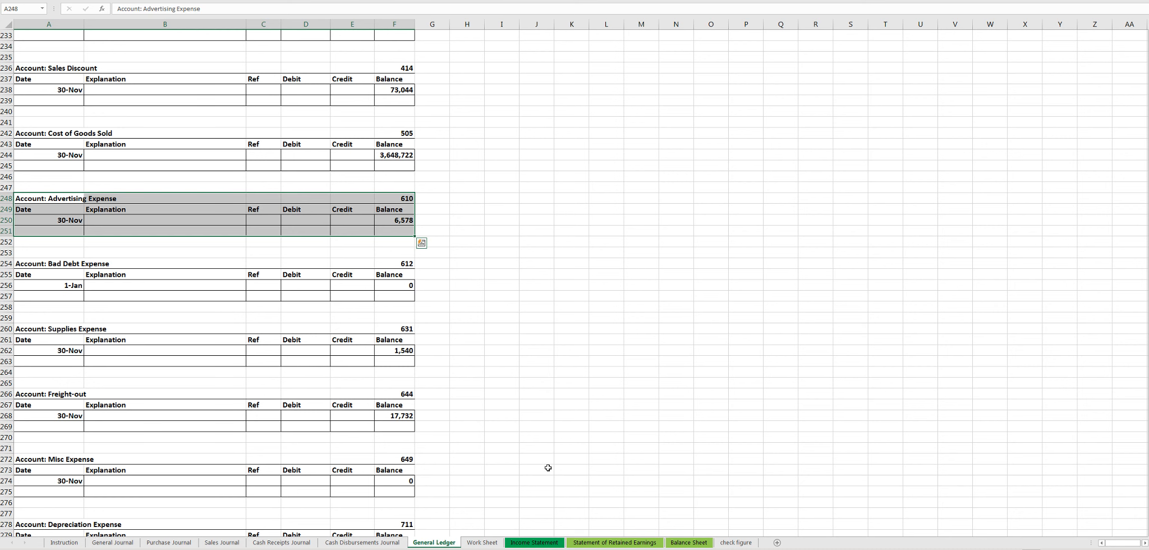
scroll(547, 467, up, 8)
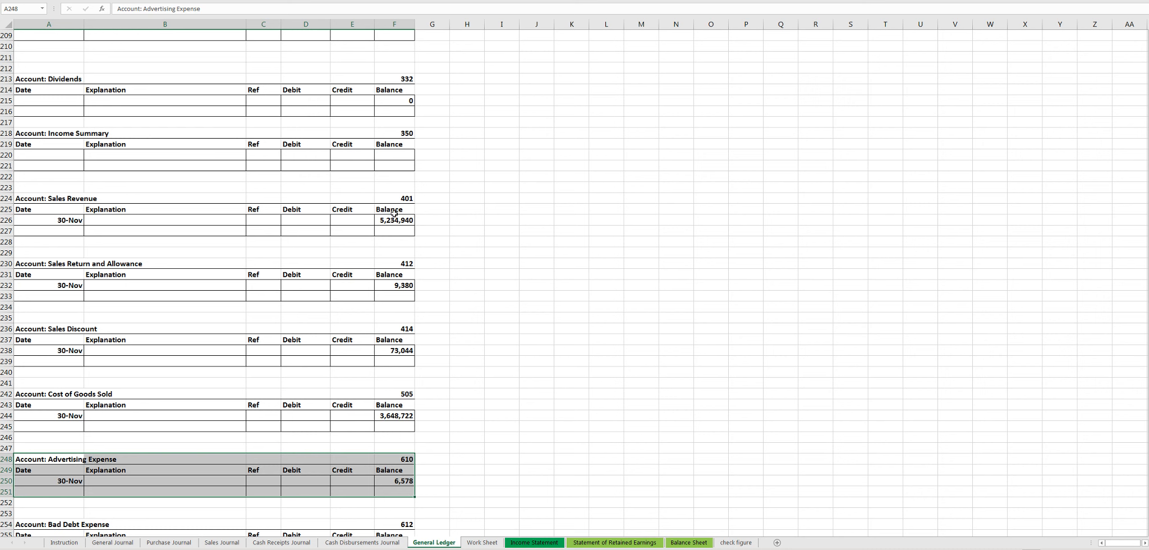
drag(85, 199, 394, 200)
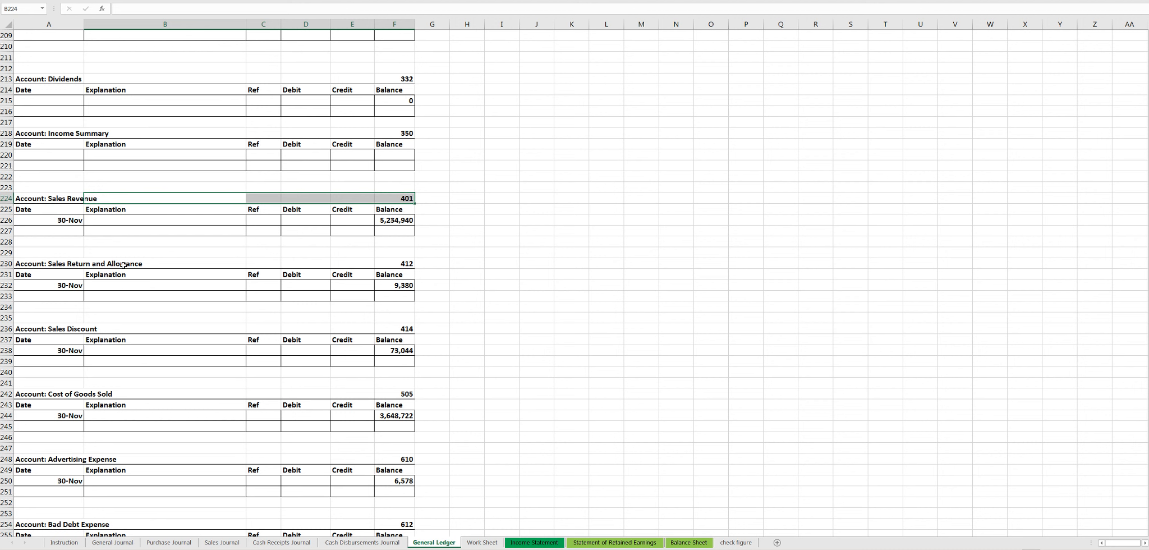
drag(72, 262, 394, 261)
drag(45, 325, 395, 330)
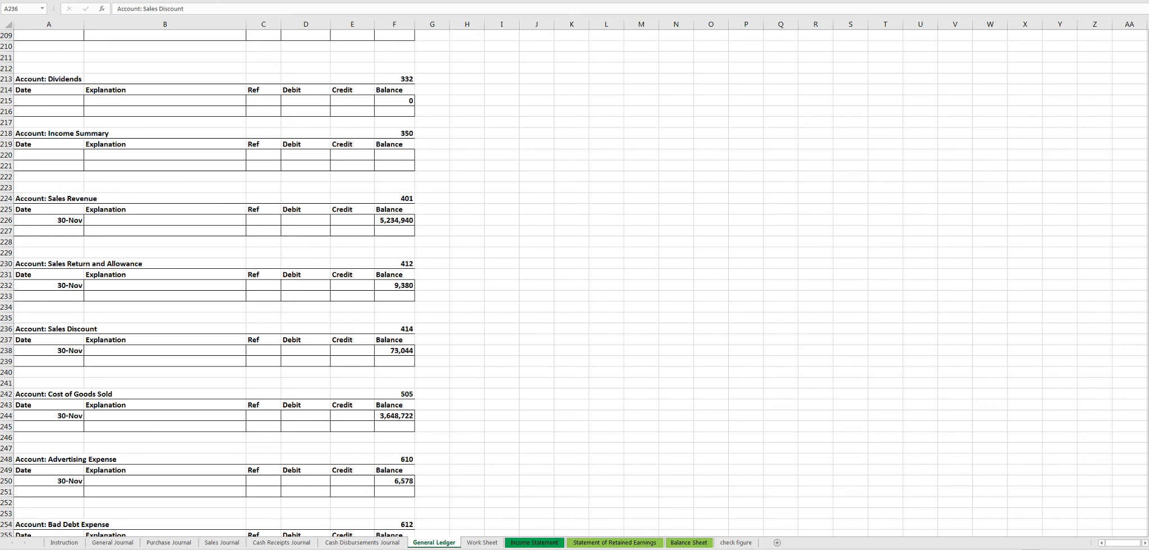
click(727, 264)
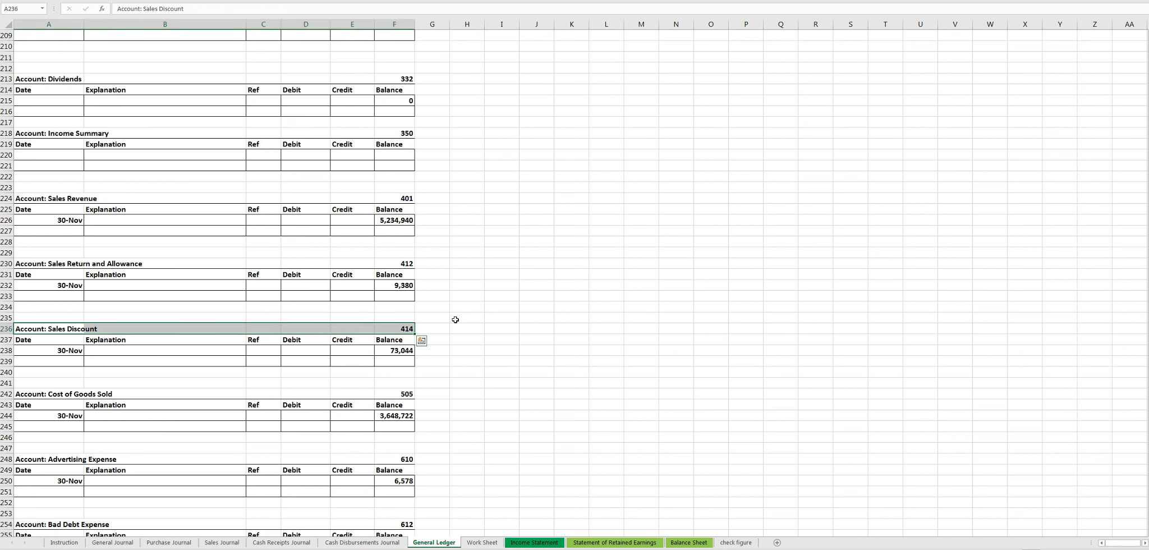
click(396, 232)
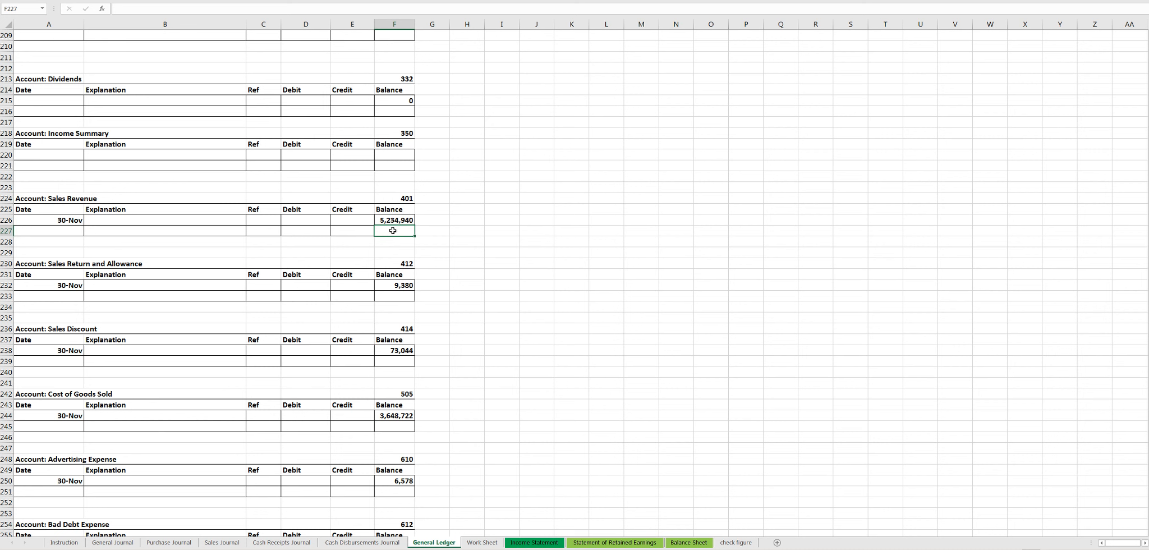
click(394, 295)
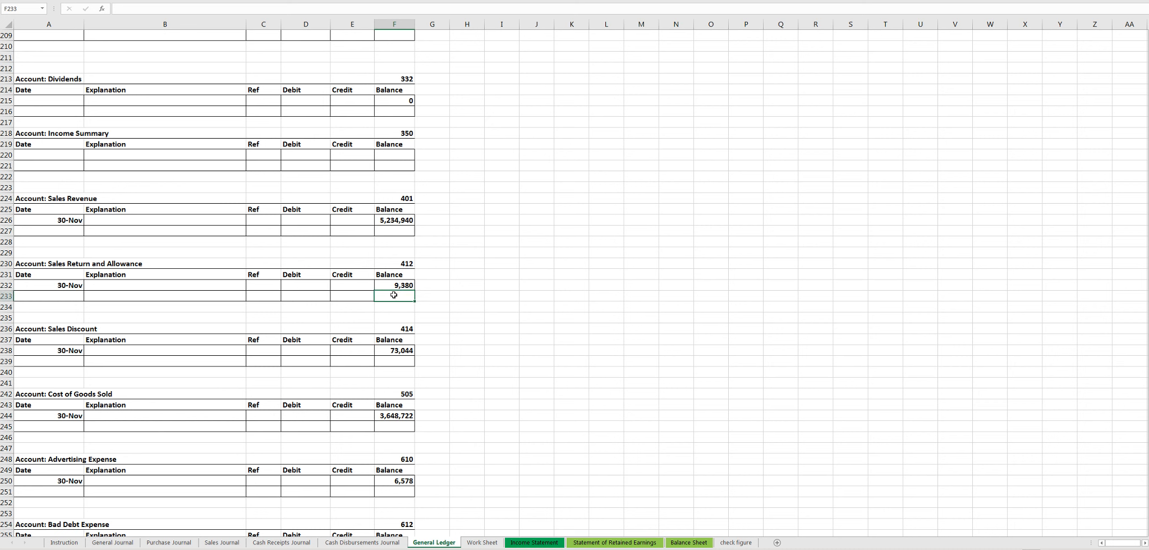
click(399, 364)
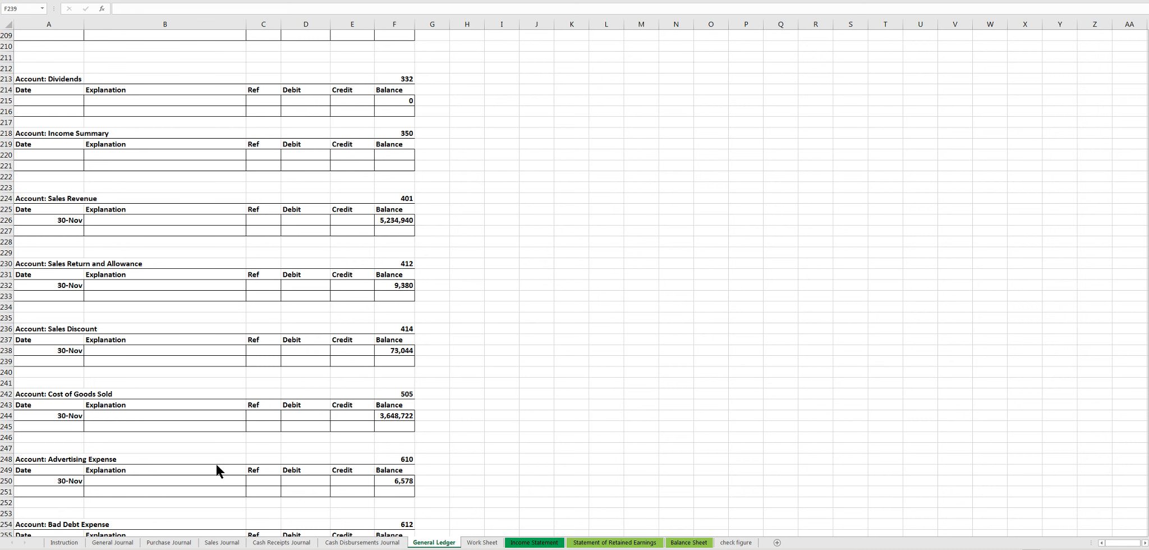
- Read adjustment item b about the office supplies count on the Instruction sheet, and examine the Supplies account in the General Ledger
click(70, 540)
click(71, 540)
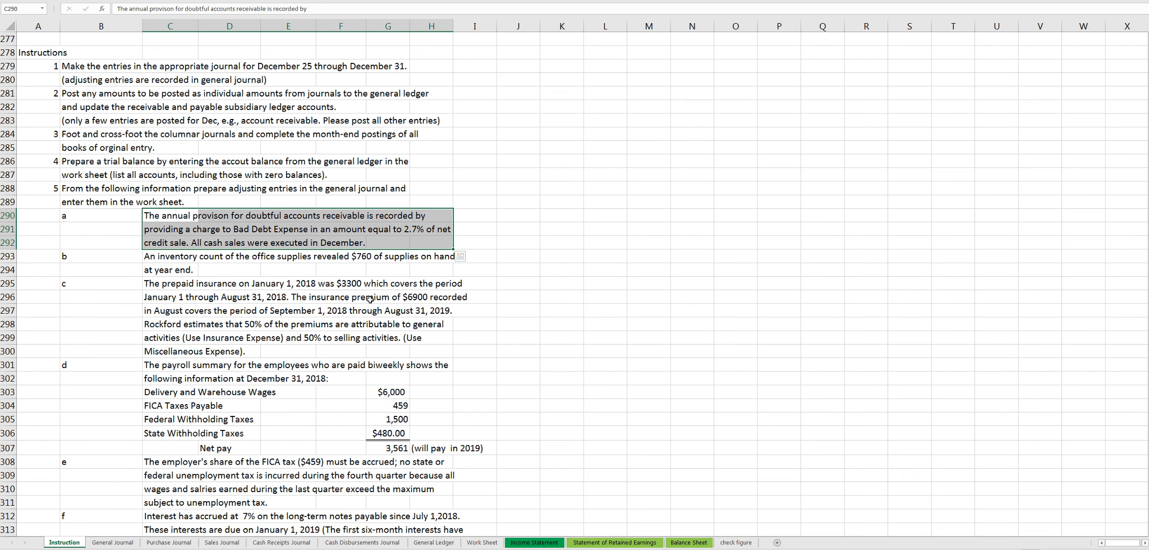
scroll(370, 298, down, 1)
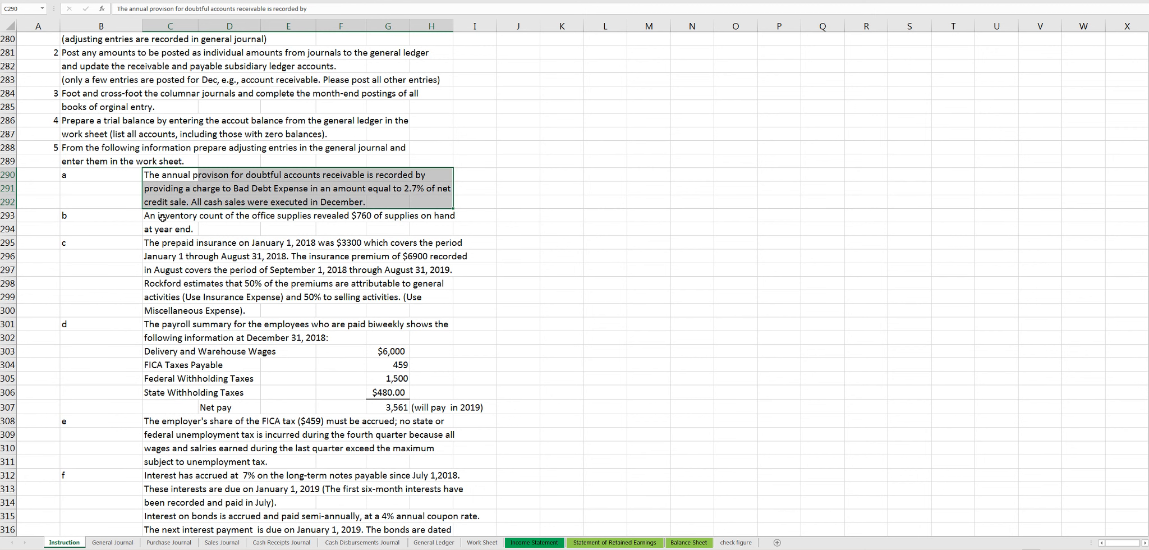
drag(158, 220, 426, 226)
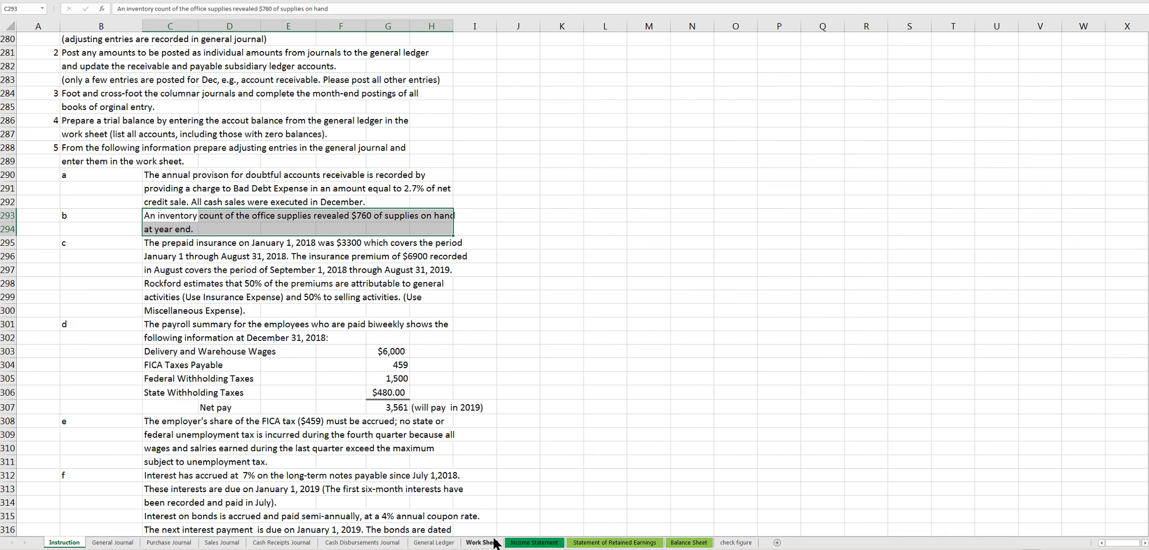
click(443, 542)
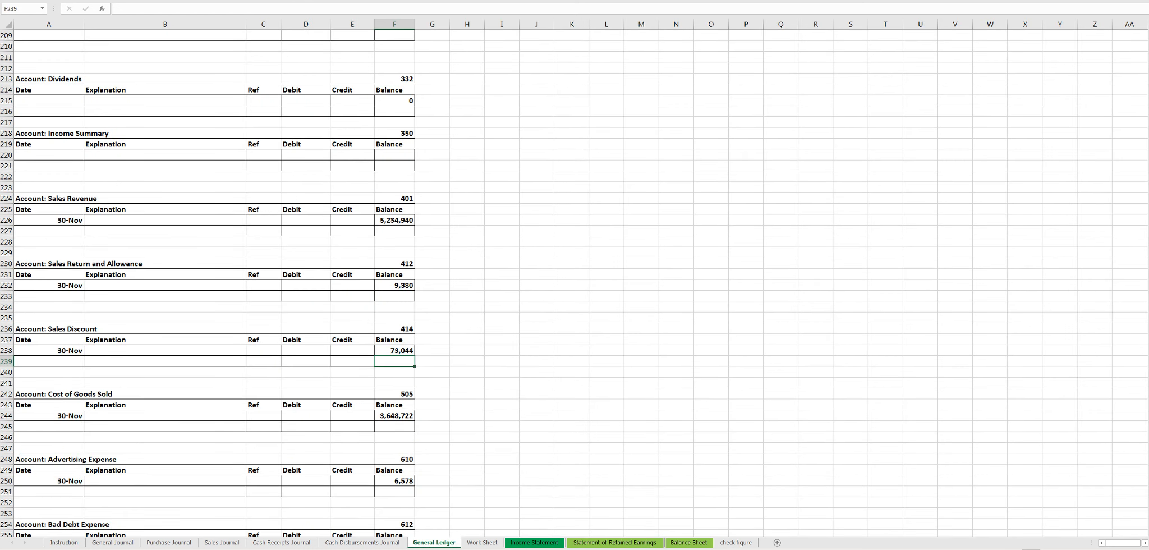
drag(1148, 354, 1147, 183)
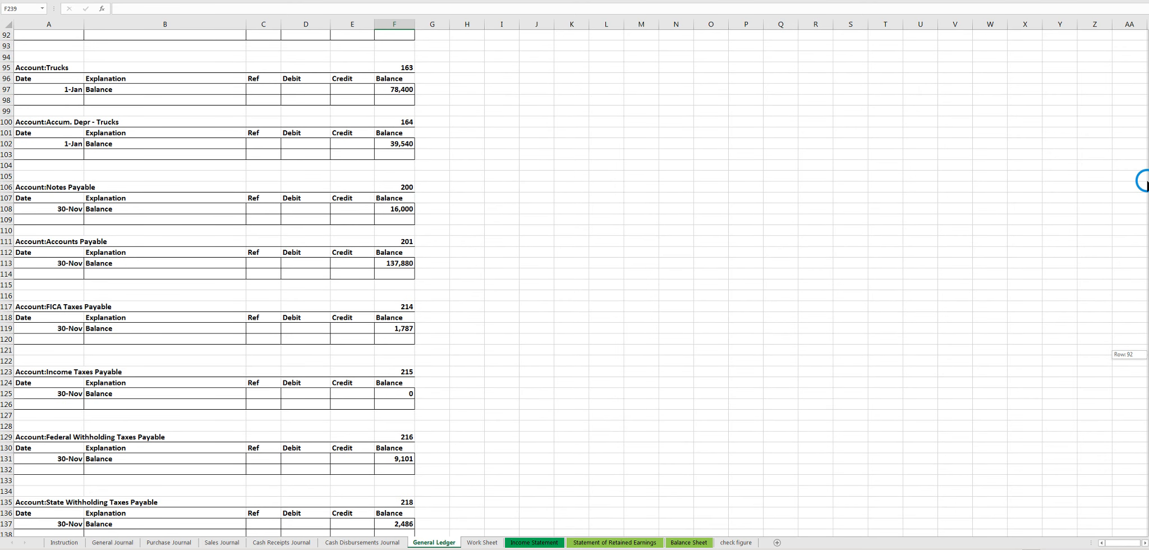
drag(1145, 181, 1138, 100)
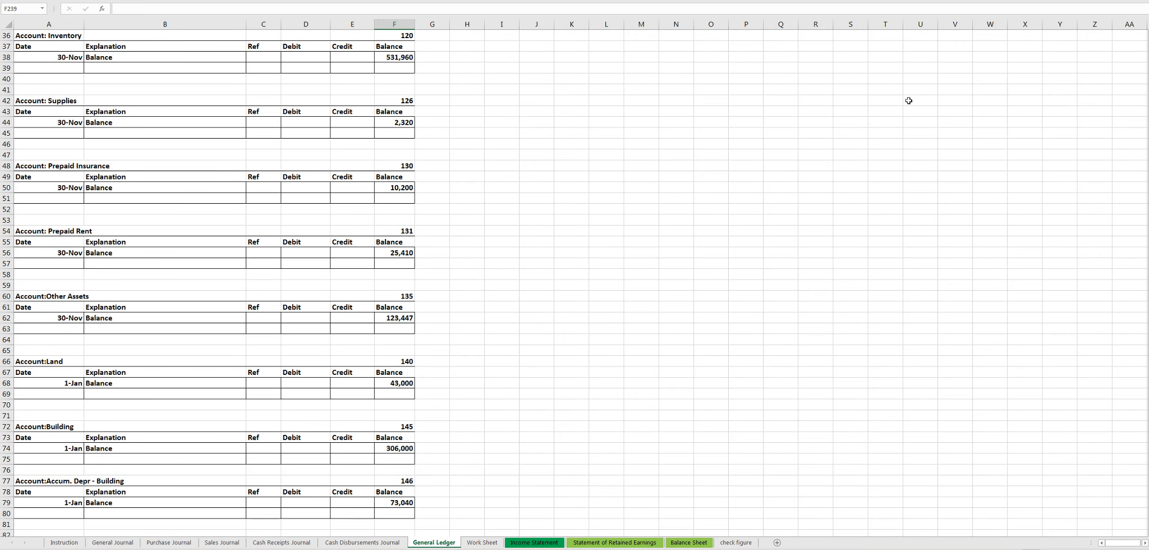
click(401, 142)
click(349, 134)
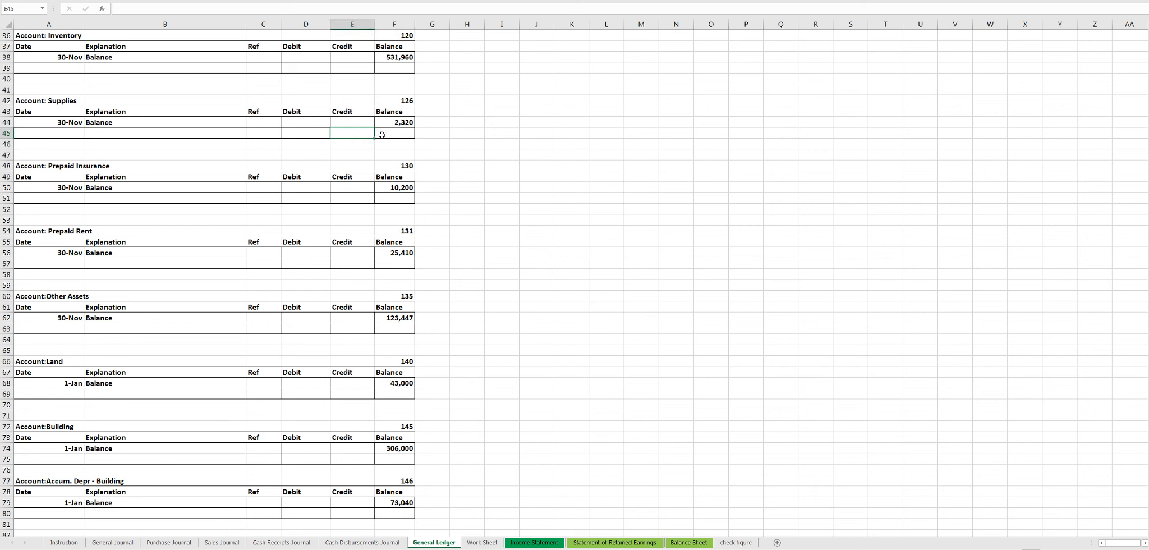
click(404, 136)
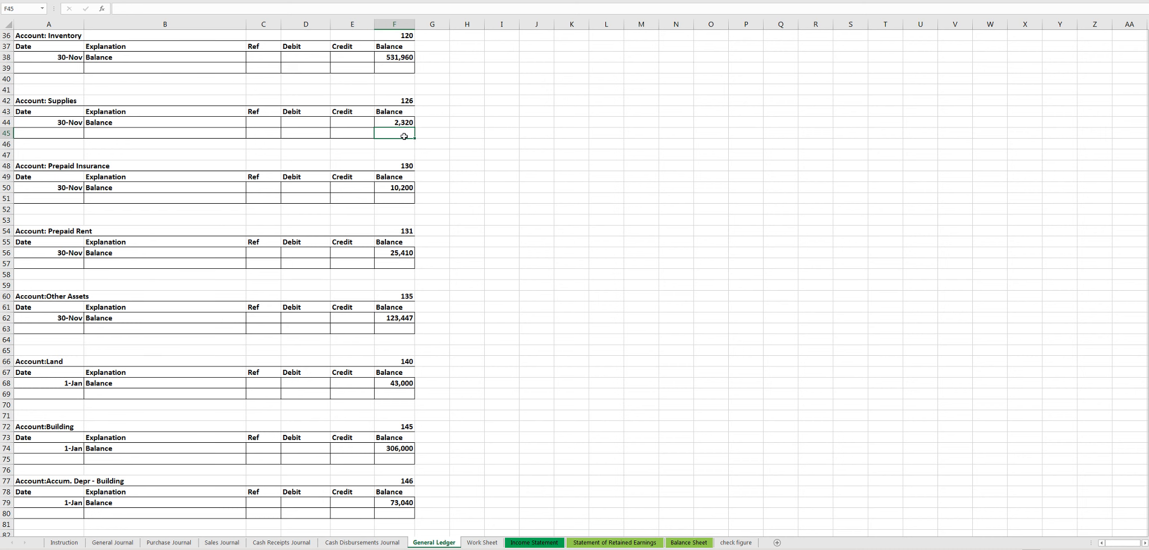
- Read adjustment item c on the Instruction sheet, examining the prepaid insurance amounts, coverage periods and the split between general and selling activities
click(64, 542)
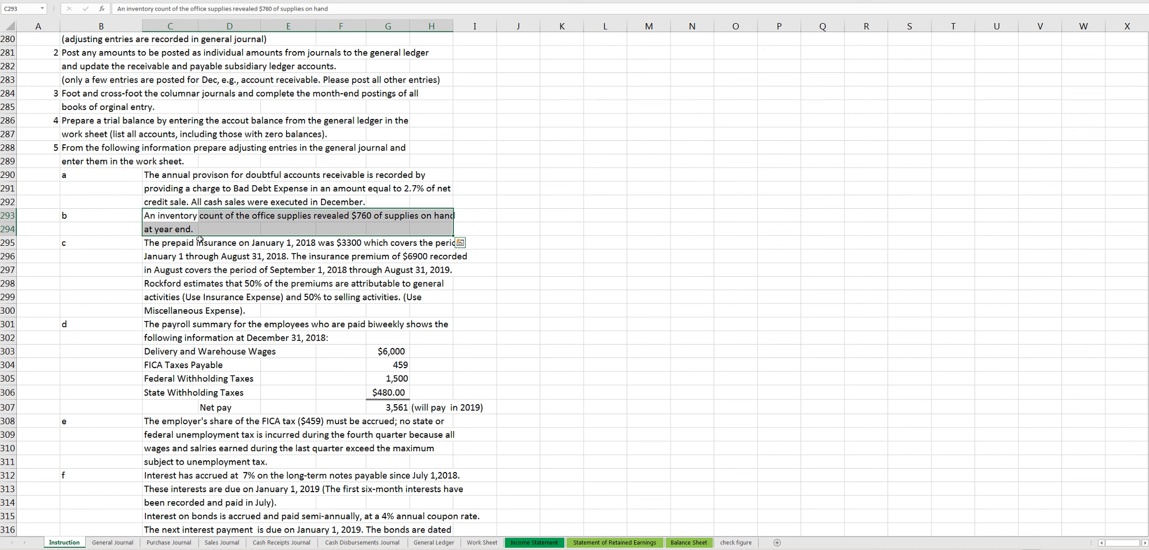
drag(112, 216, 454, 231)
drag(131, 242, 440, 312)
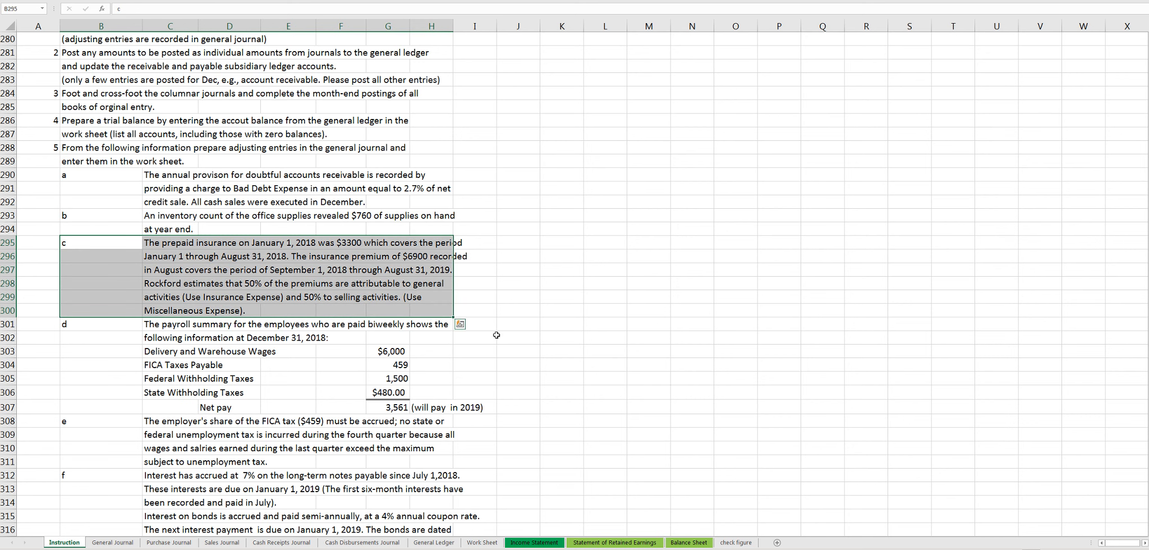
scroll(550, 370, up, 1)
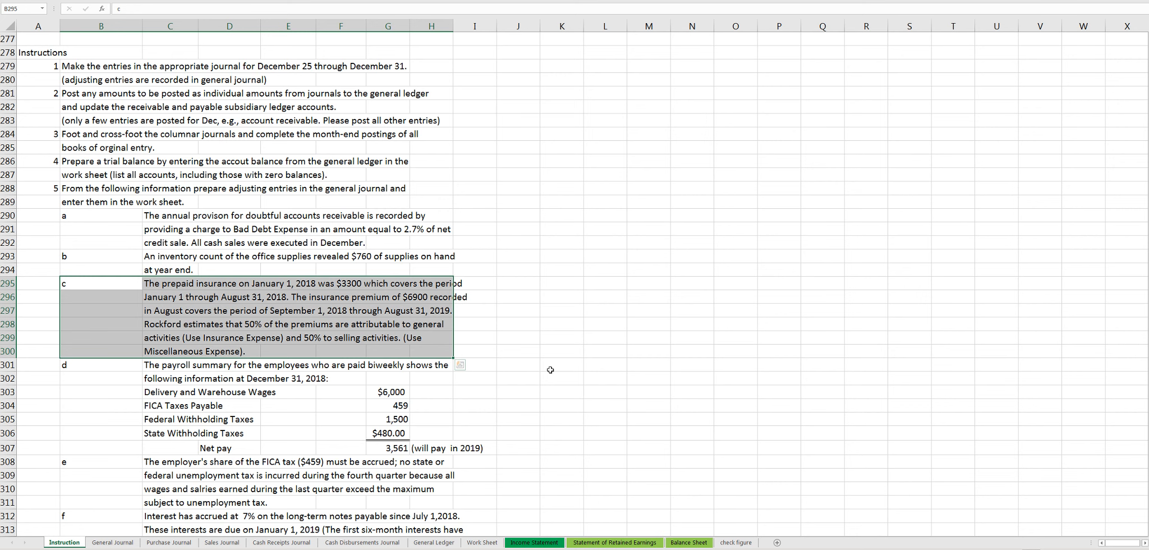
scroll(551, 370, down, 2)
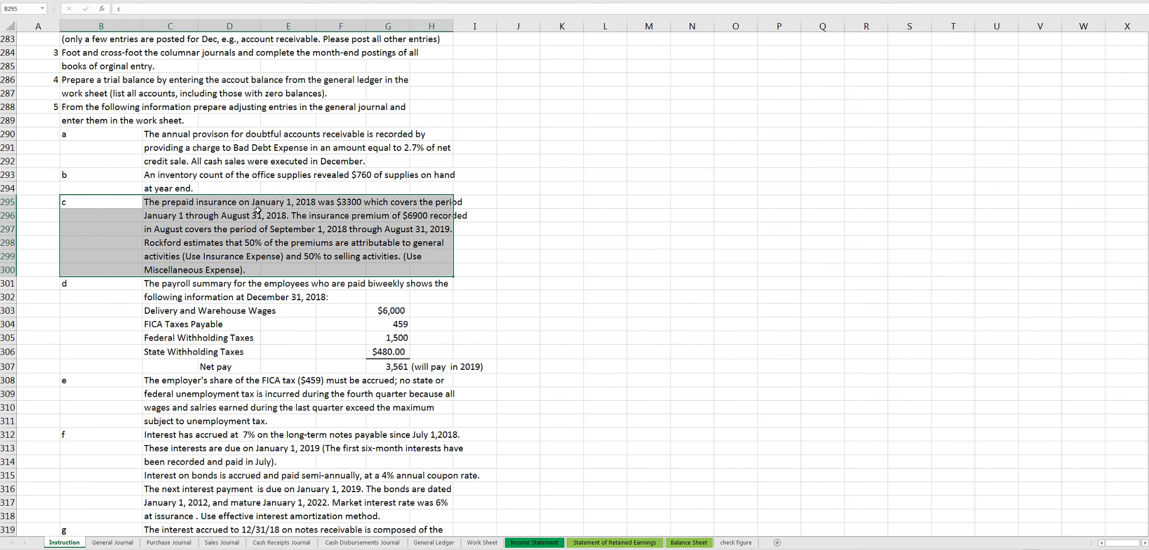
drag(185, 199, 278, 212)
click(276, 212)
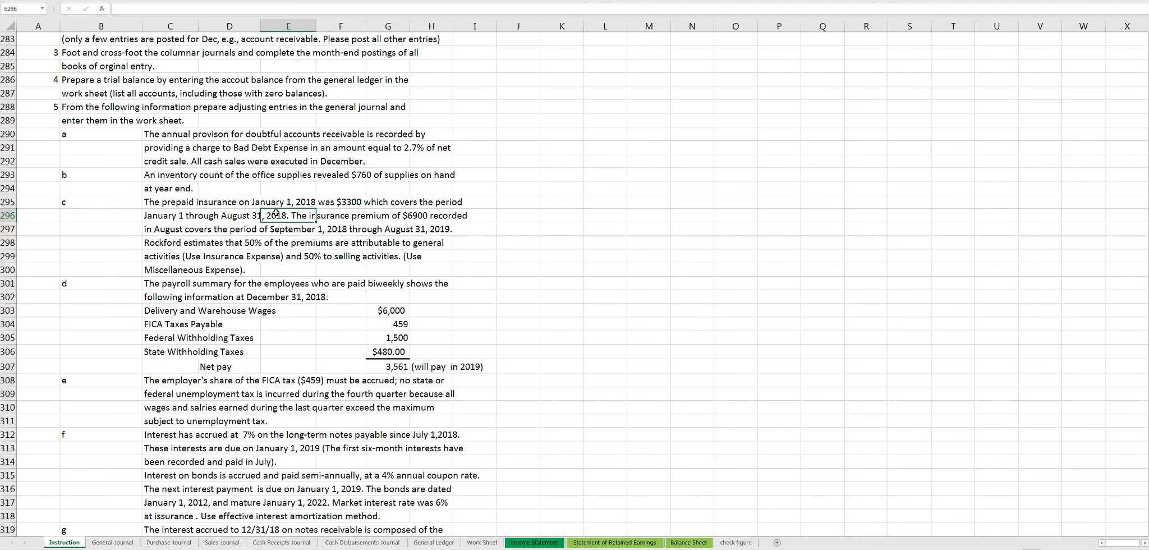
click(335, 202)
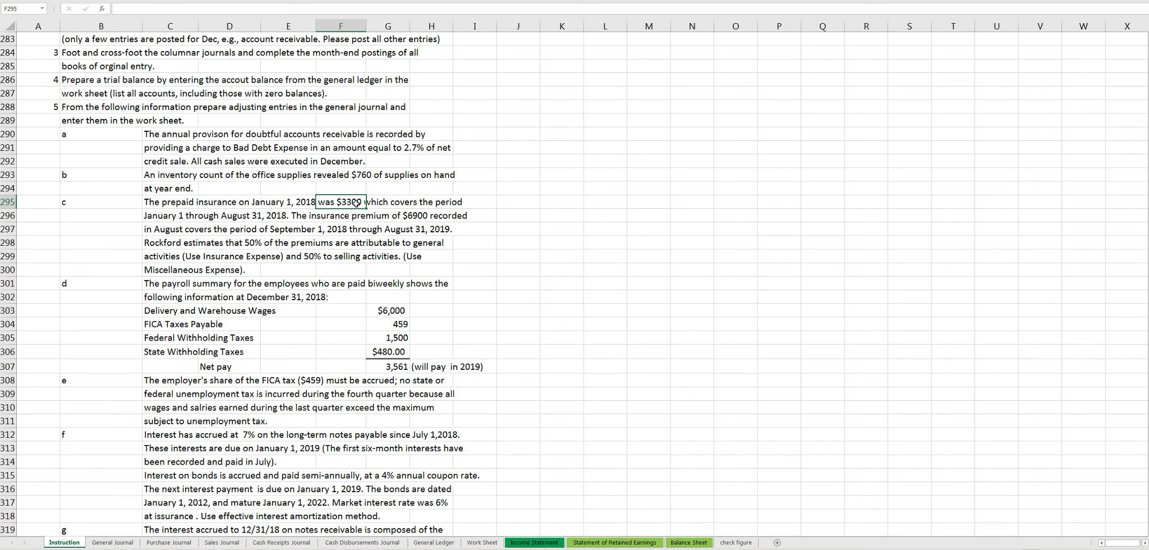
drag(302, 219, 463, 223)
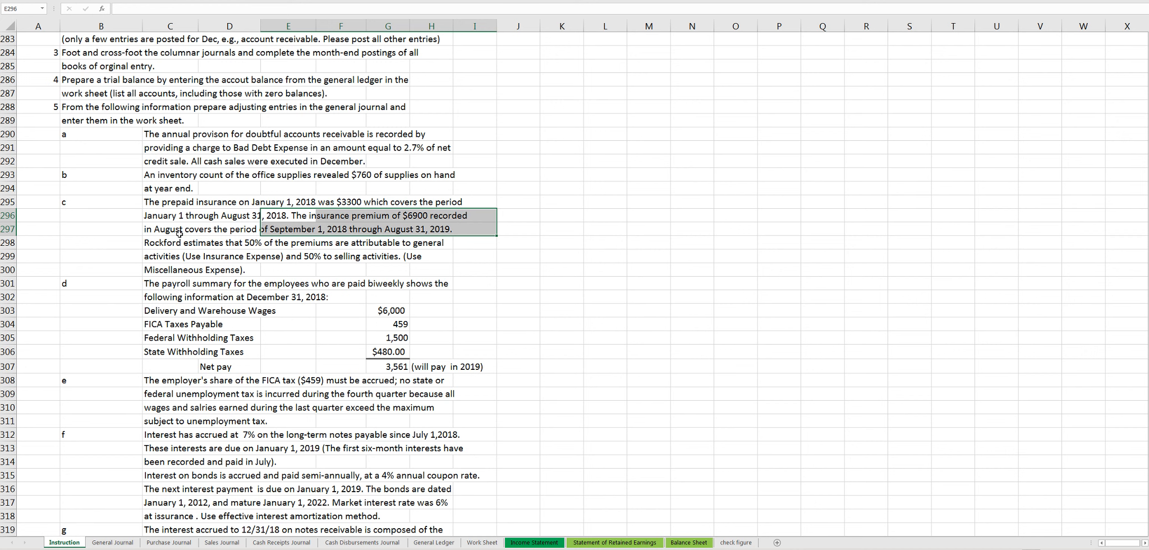
click(287, 232)
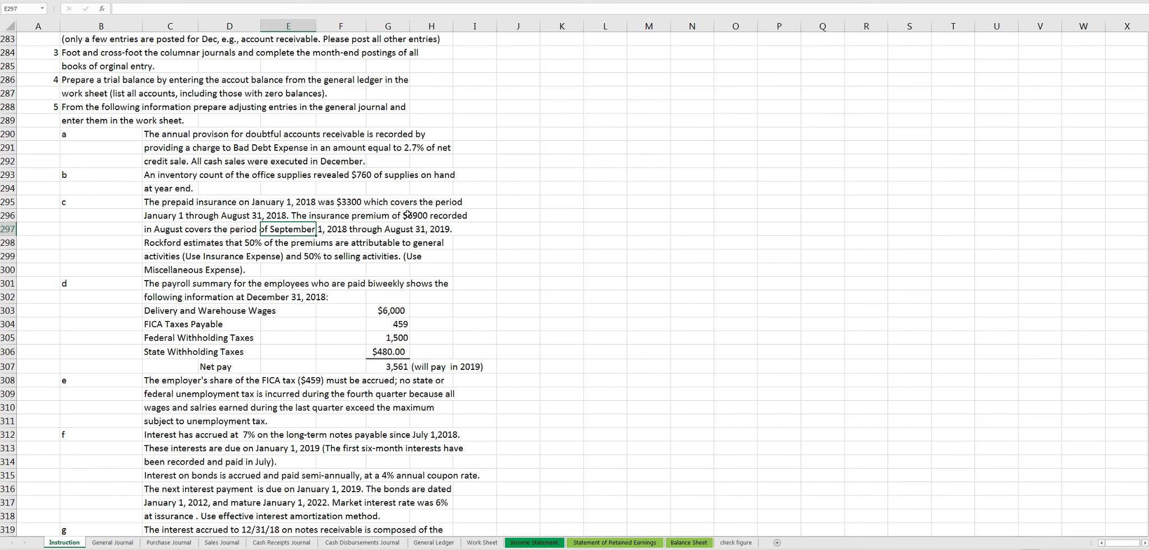
drag(407, 214, 460, 230)
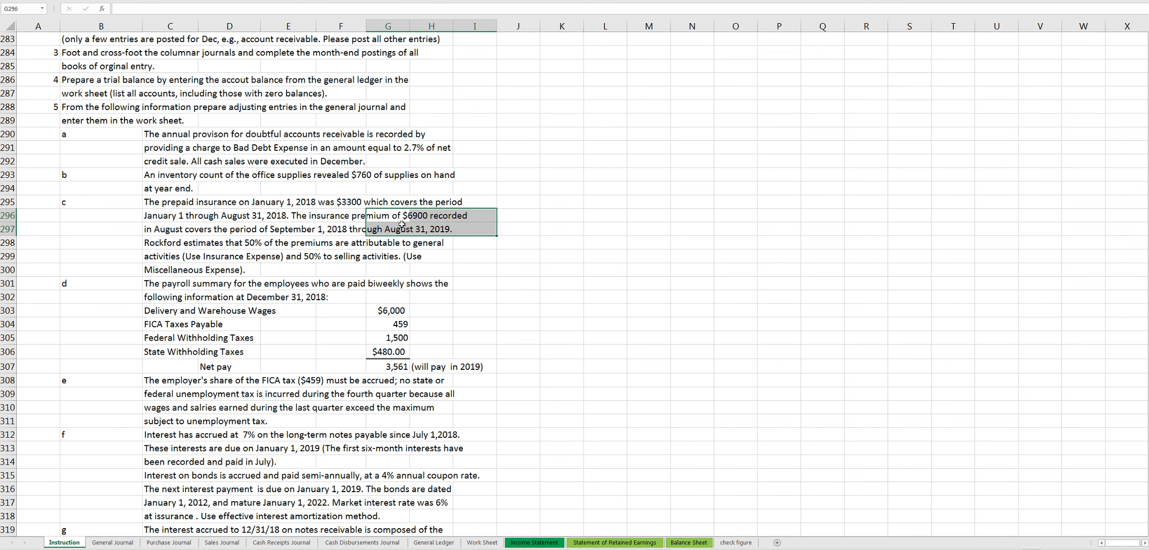
click(286, 230)
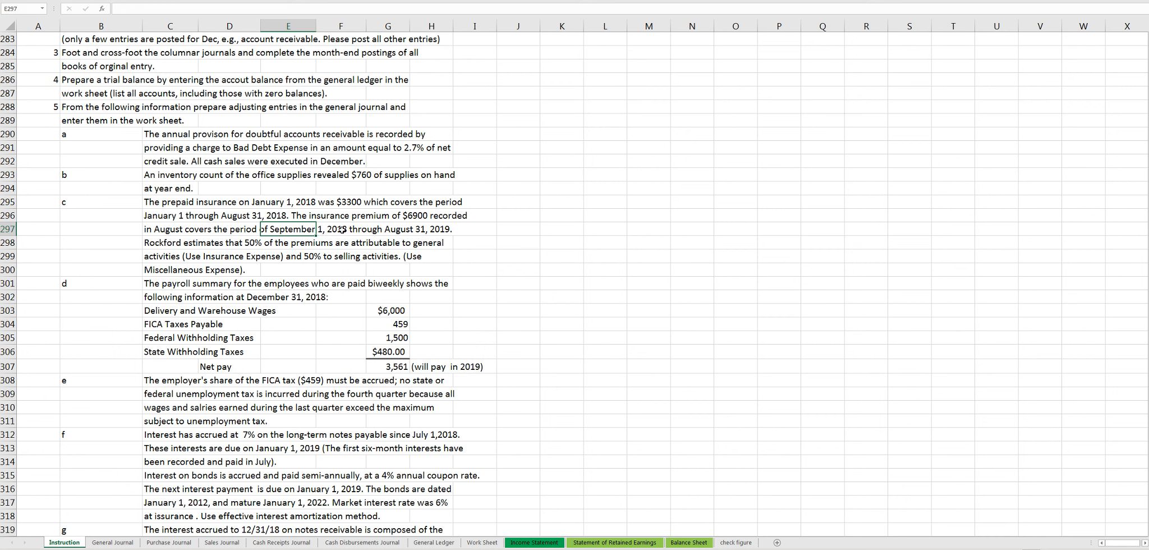
drag(167, 240, 287, 250)
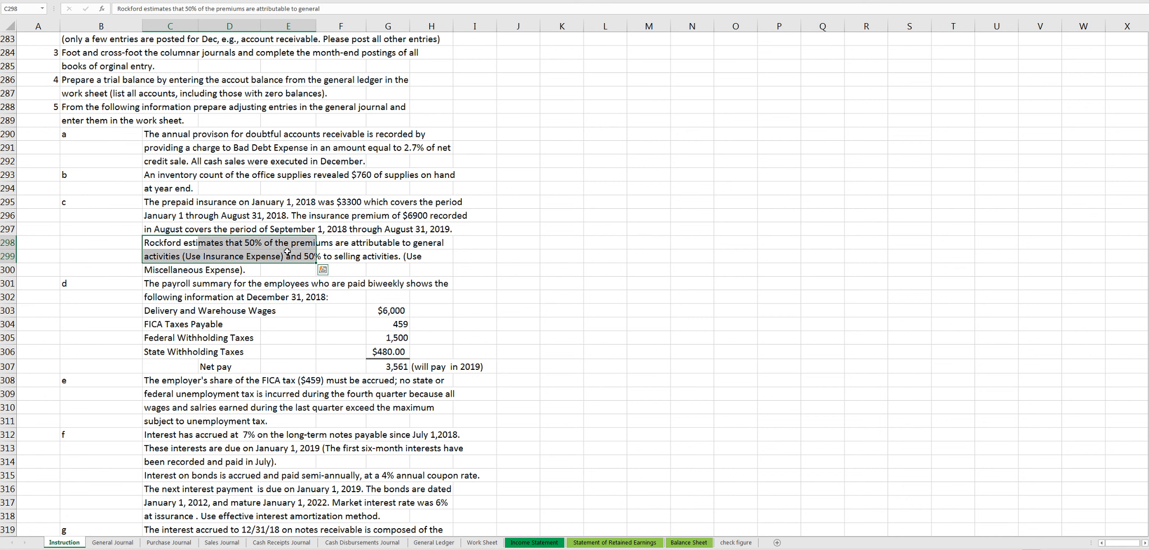
- Recheck the prepaid insurance balance and the August insurance premium in adjustment item c on the Instruction sheet
click(331, 242)
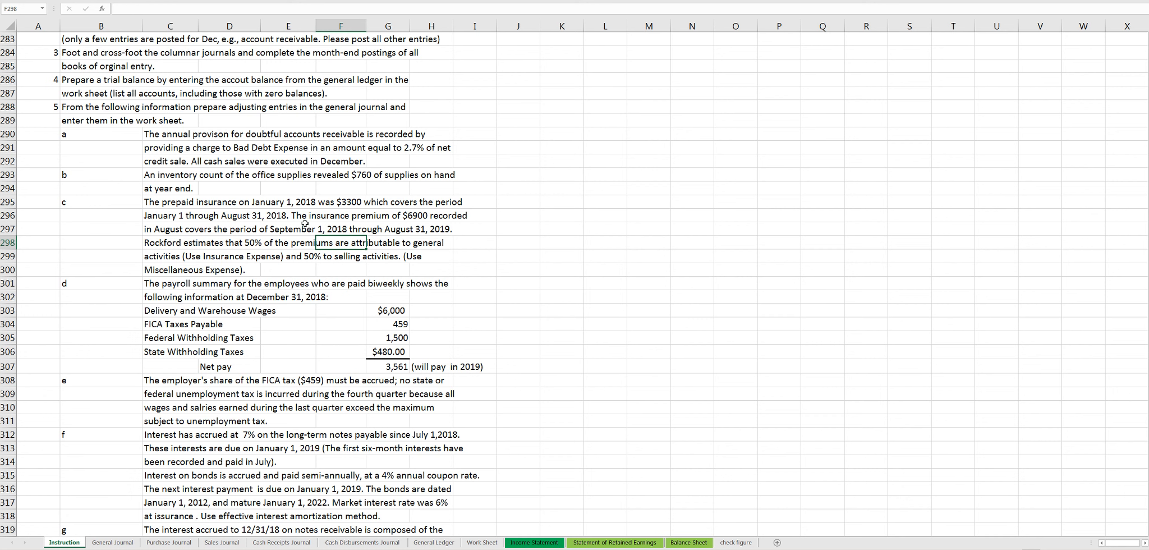
click(332, 204)
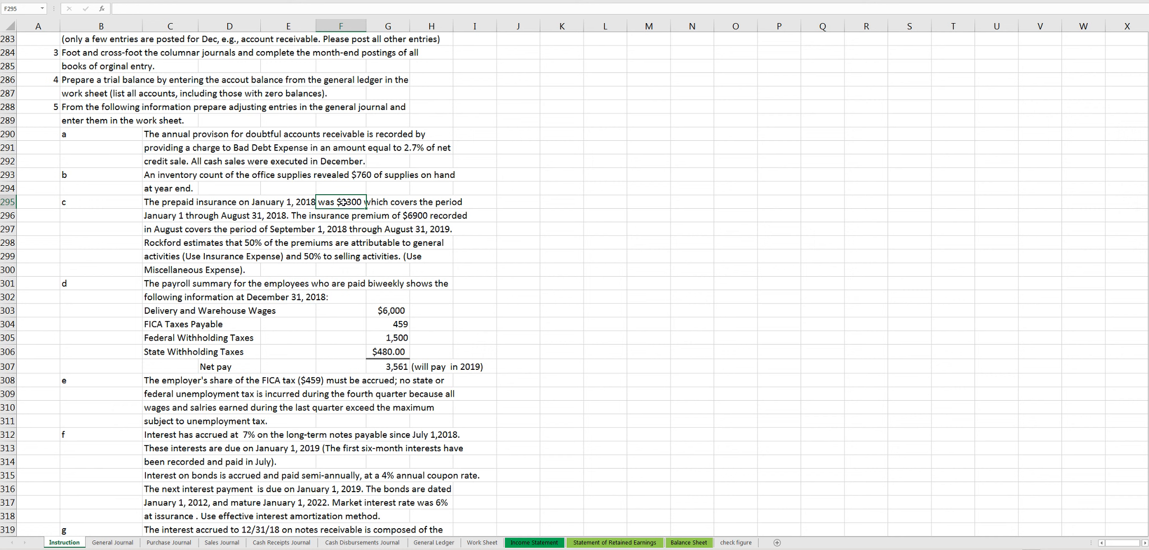
click(415, 216)
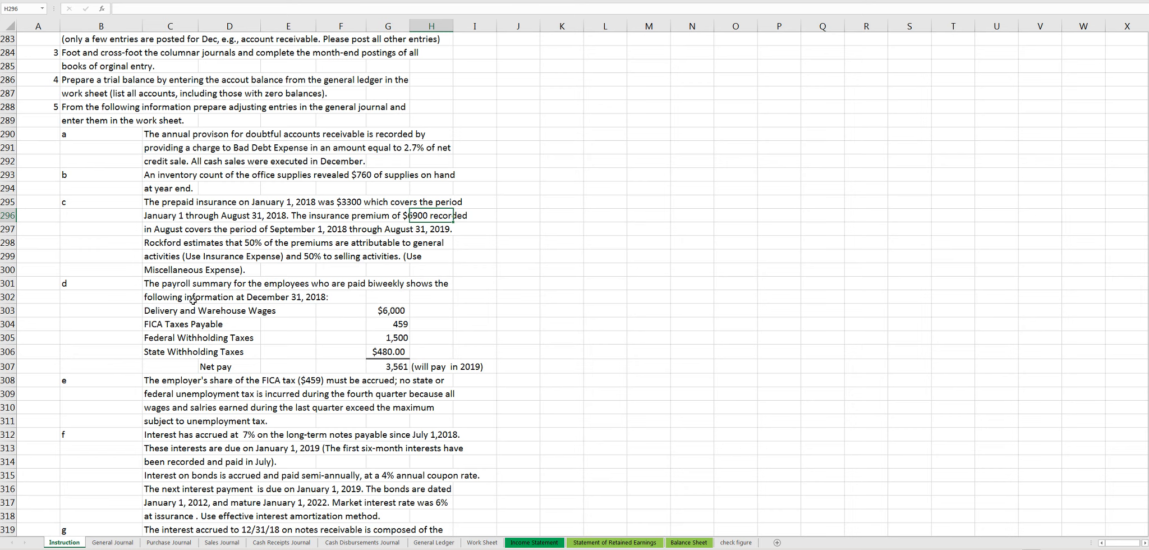
- Read the payroll summary amounts in adjustment item d and the employer's FICA tax accrual in item e
scroll(199, 284, down, 2)
drag(150, 202, 435, 275)
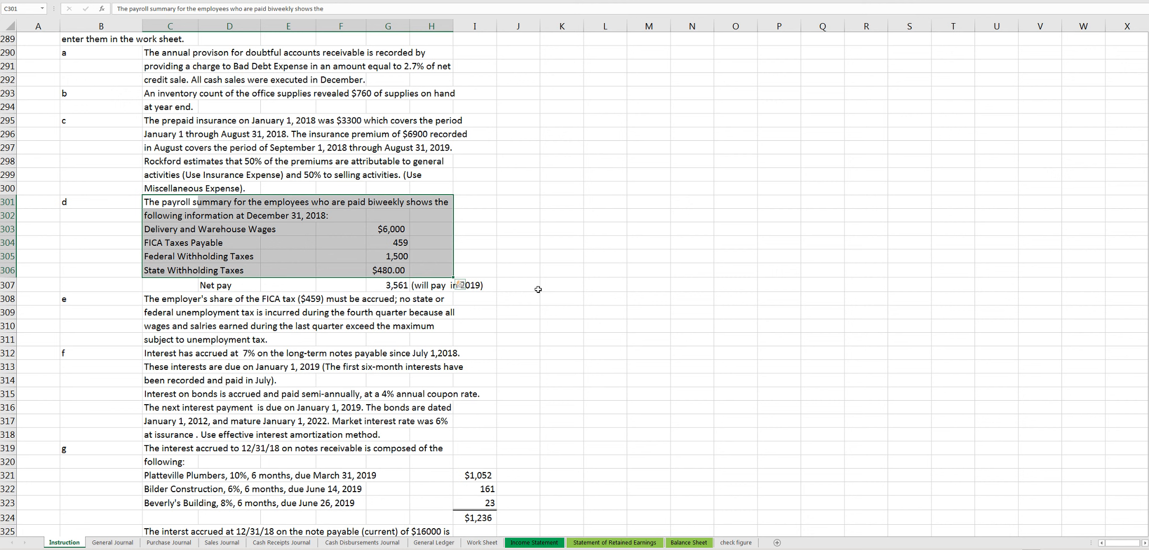
click(397, 230)
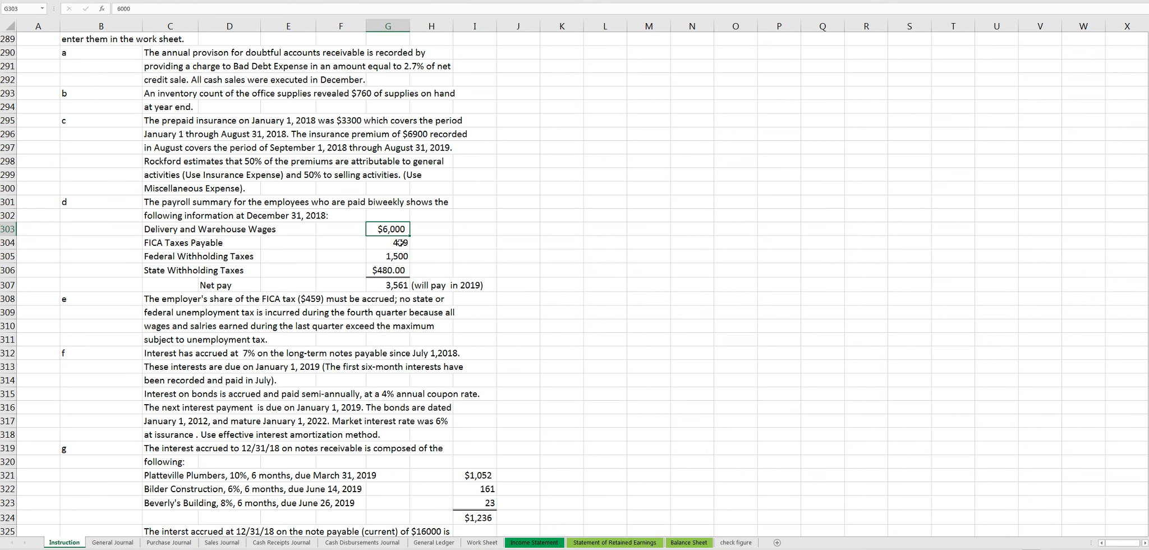
click(400, 247)
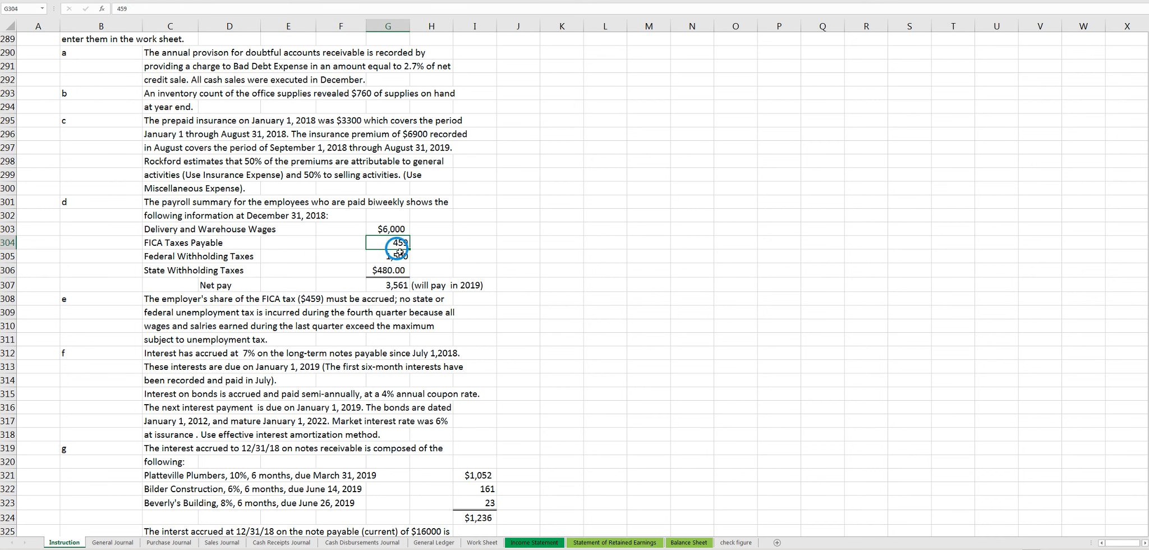
click(400, 254)
click(400, 266)
click(400, 283)
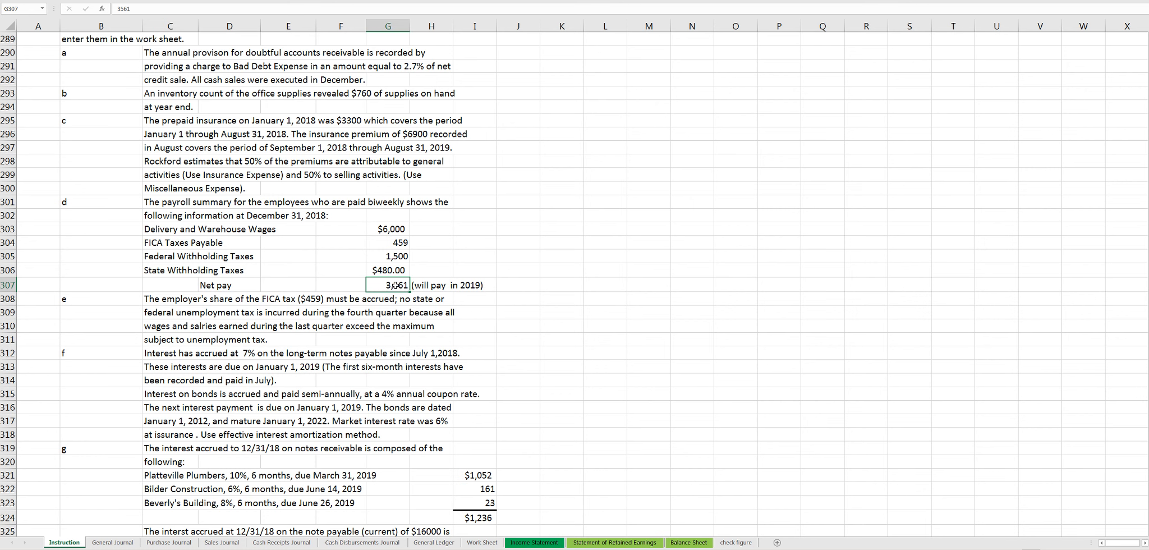
scroll(396, 285, down, 1)
drag(177, 261, 431, 299)
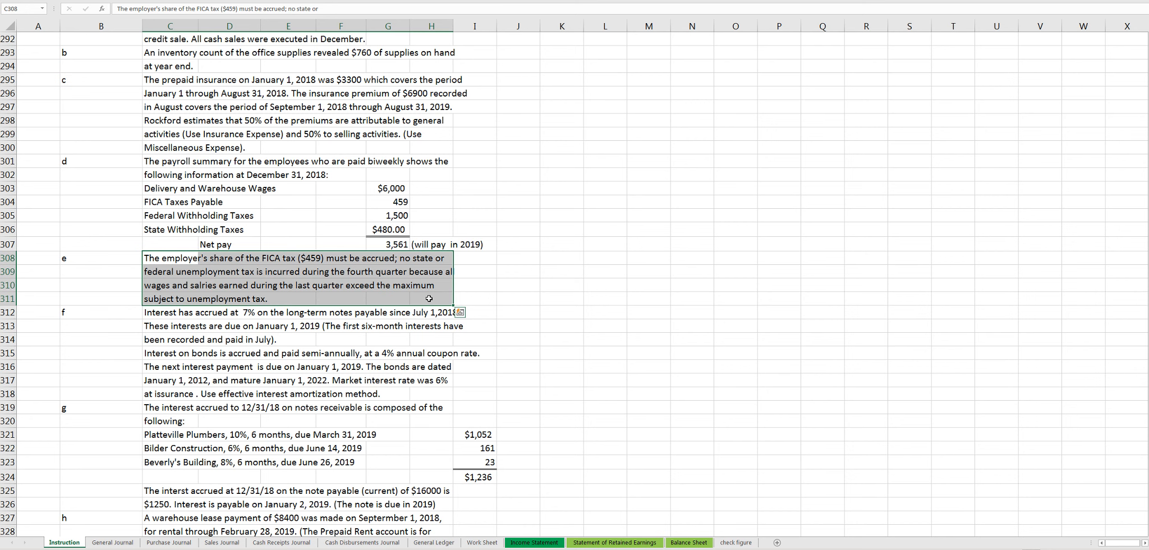
- Read the long-term notes interest in adjustment item f, and examine the Notes Payable (Long term) account in the General Ledger
scroll(432, 299, down, 2)
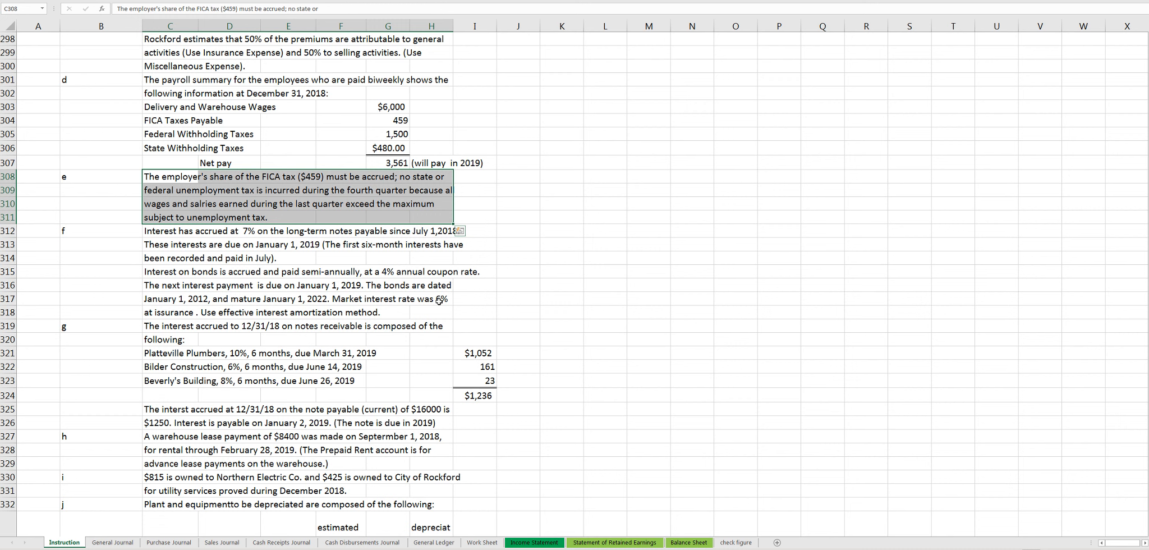
drag(163, 231, 461, 317)
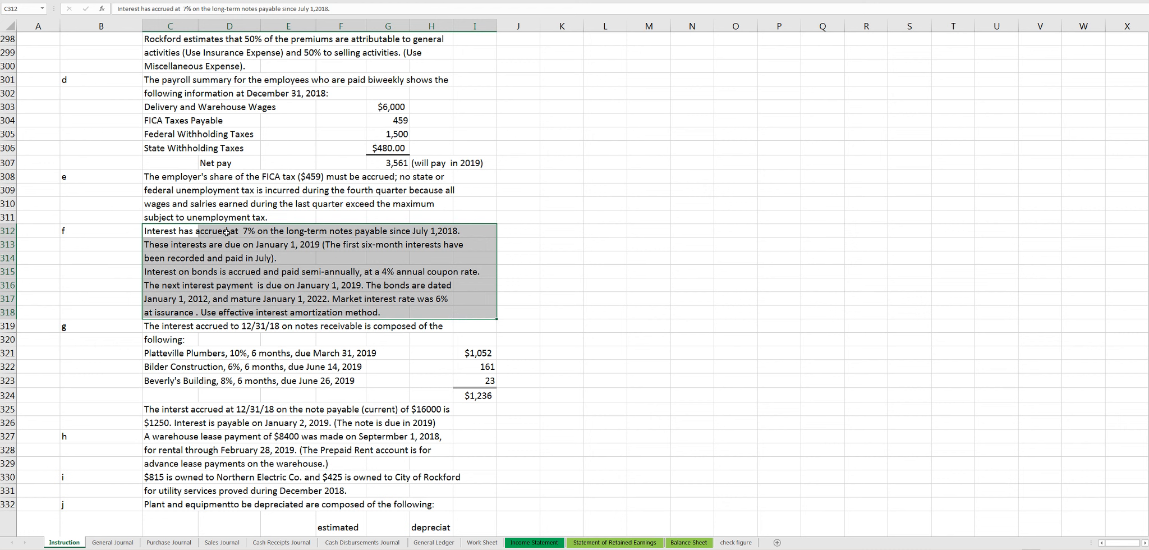
drag(177, 232, 289, 238)
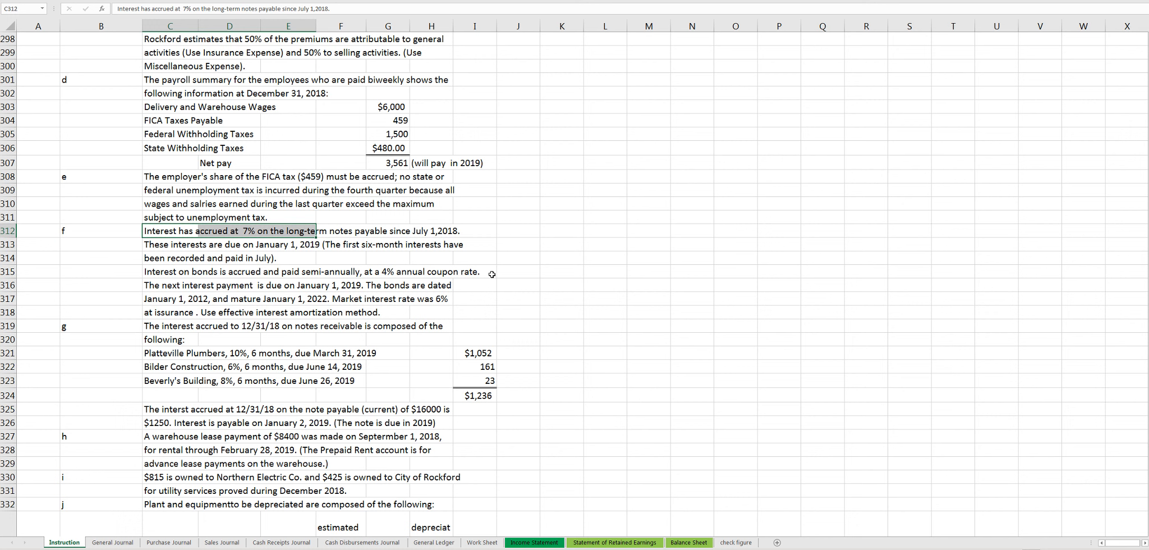
click(443, 542)
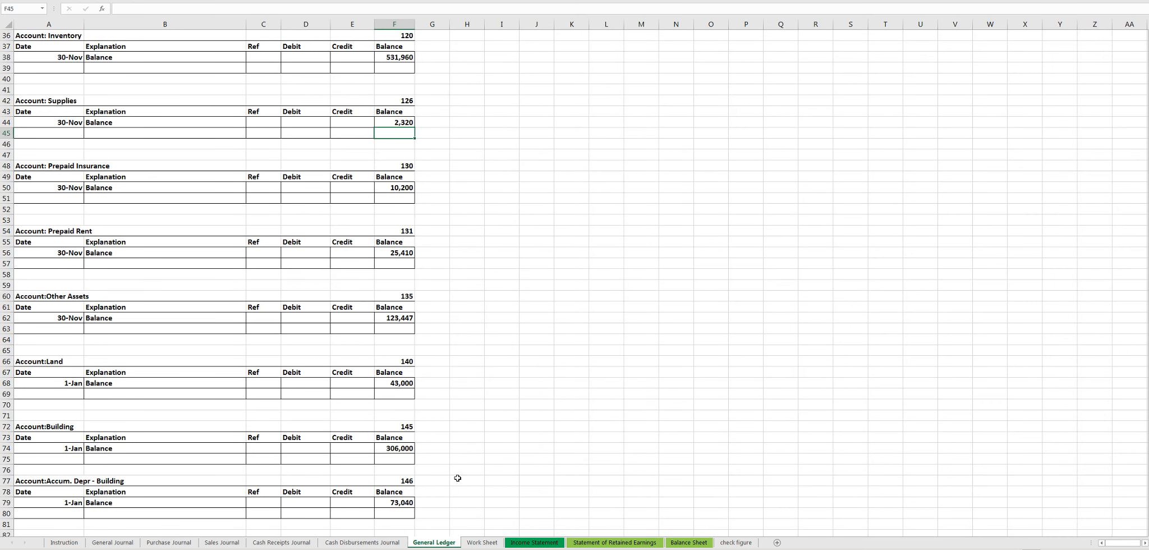
drag(1145, 146, 1145, 296)
drag(30, 274, 412, 314)
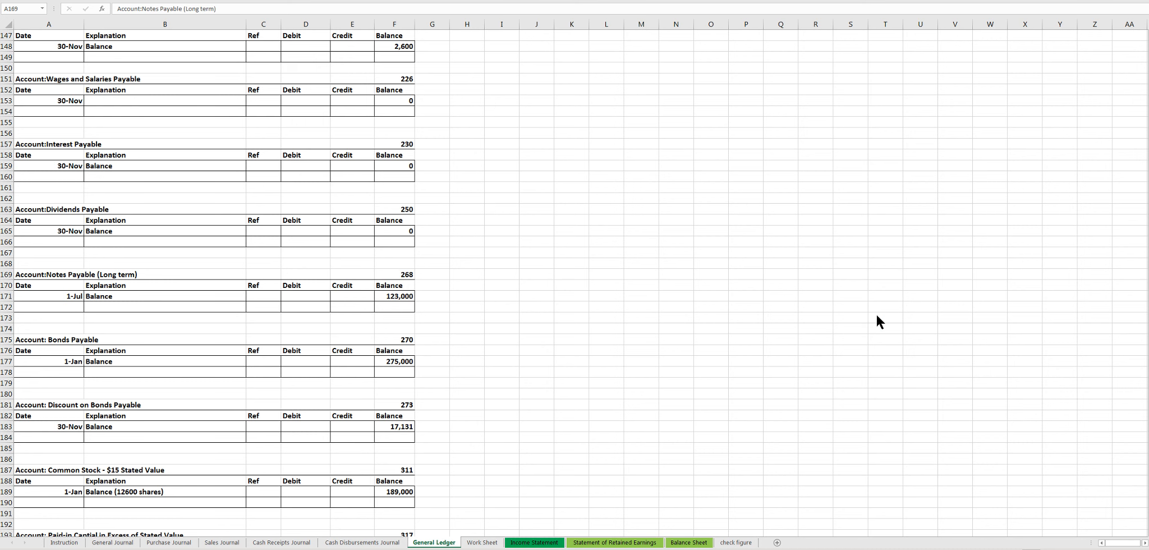
- Read the rest of item f on the Instruction sheet, covering note interest due dates, bond coupon rate, bond dates and market rate
click(64, 542)
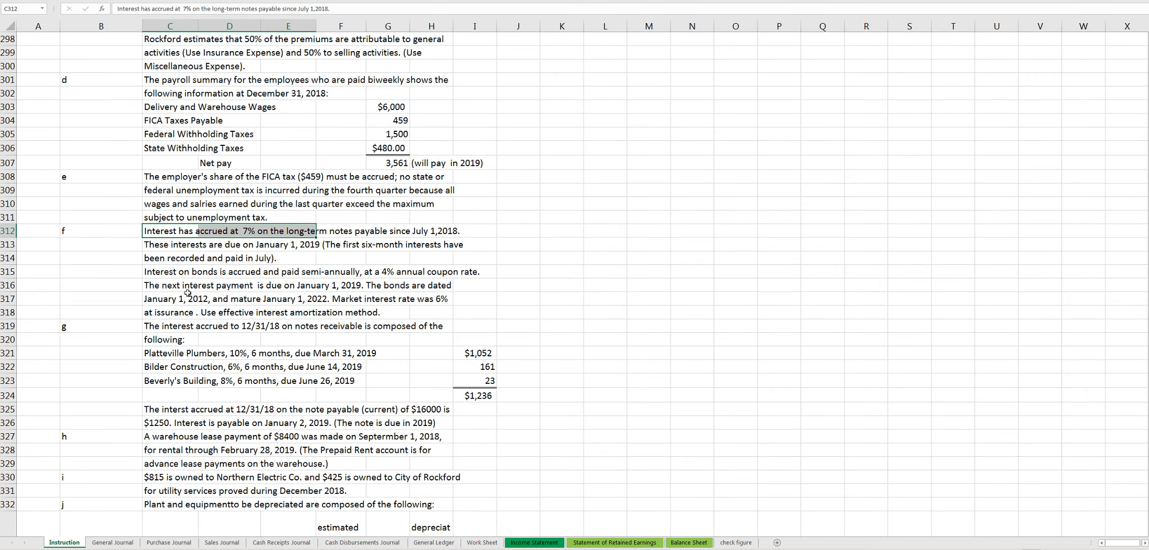
drag(174, 247, 288, 256)
click(291, 257)
drag(168, 272, 466, 289)
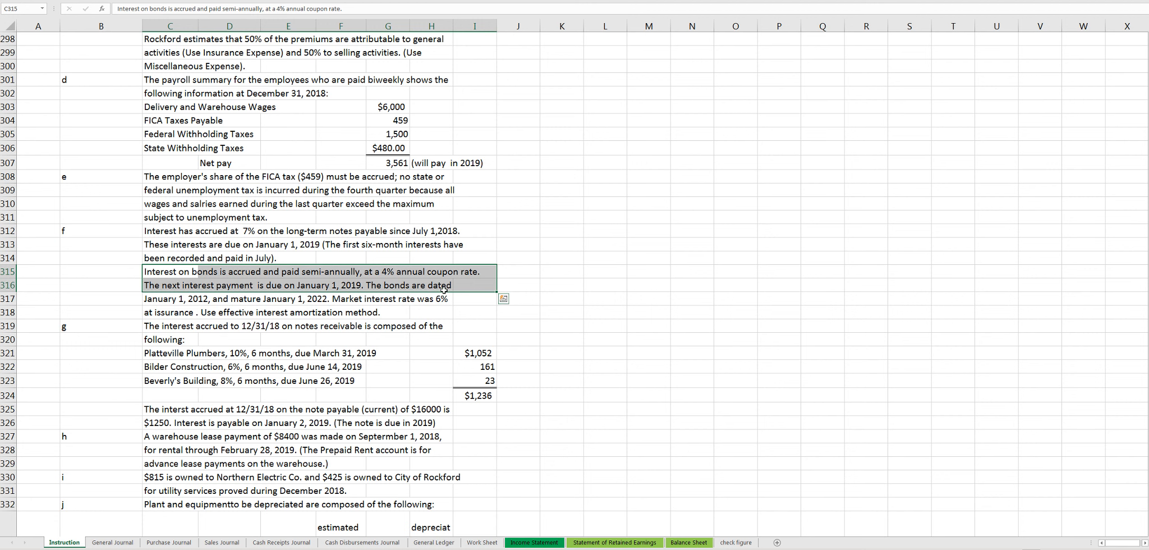
drag(191, 297, 432, 300)
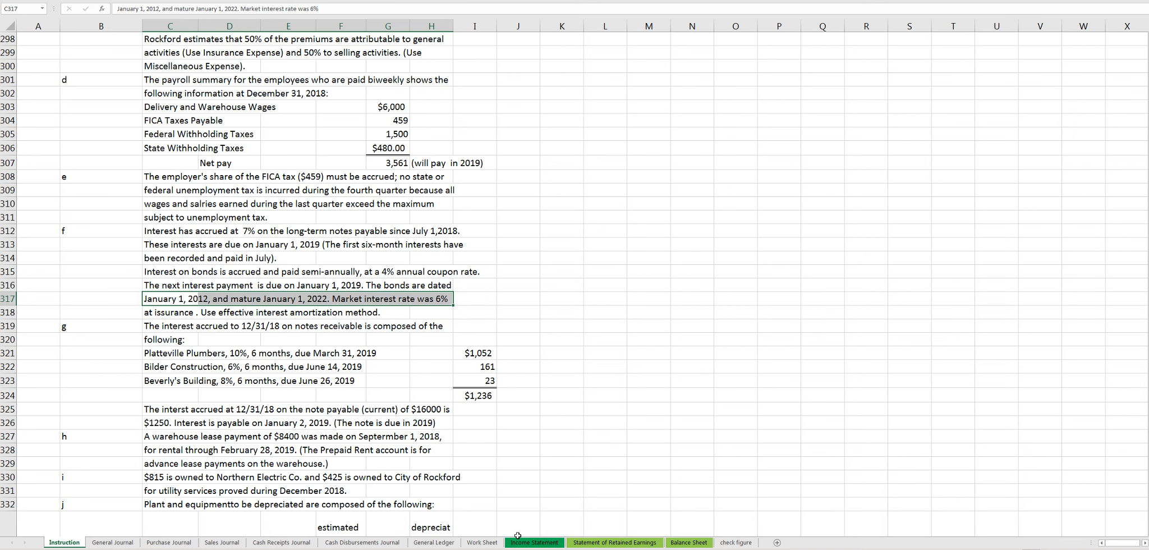
- In cell I178 of the General Ledger, subtract the Discount on Bonds Payable balance from the Bonds Payable balance with =F177-F183
click(486, 543)
key(ctrl+Page_Up)
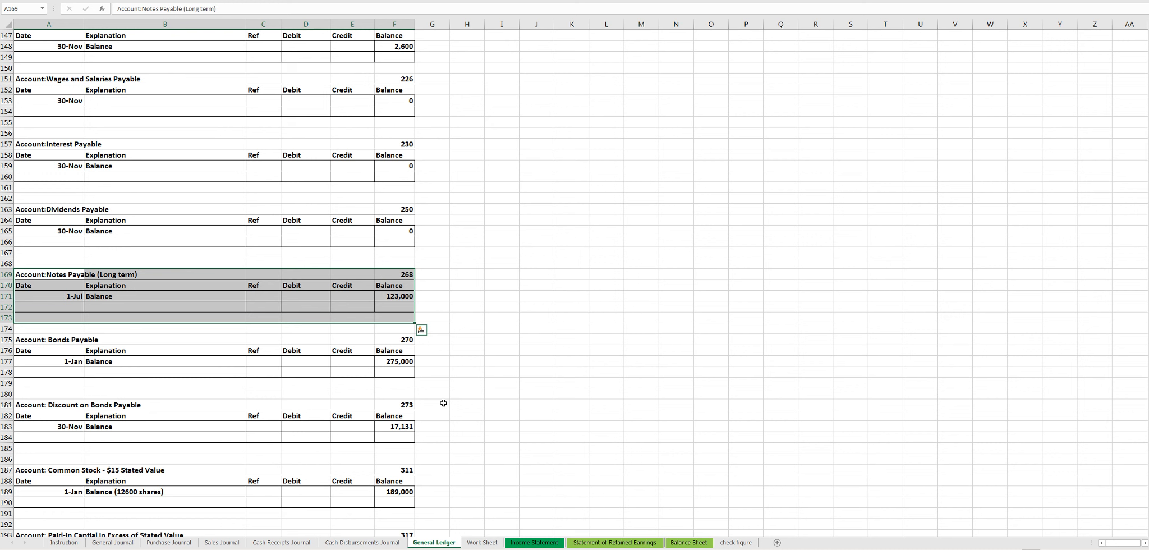
click(526, 370)
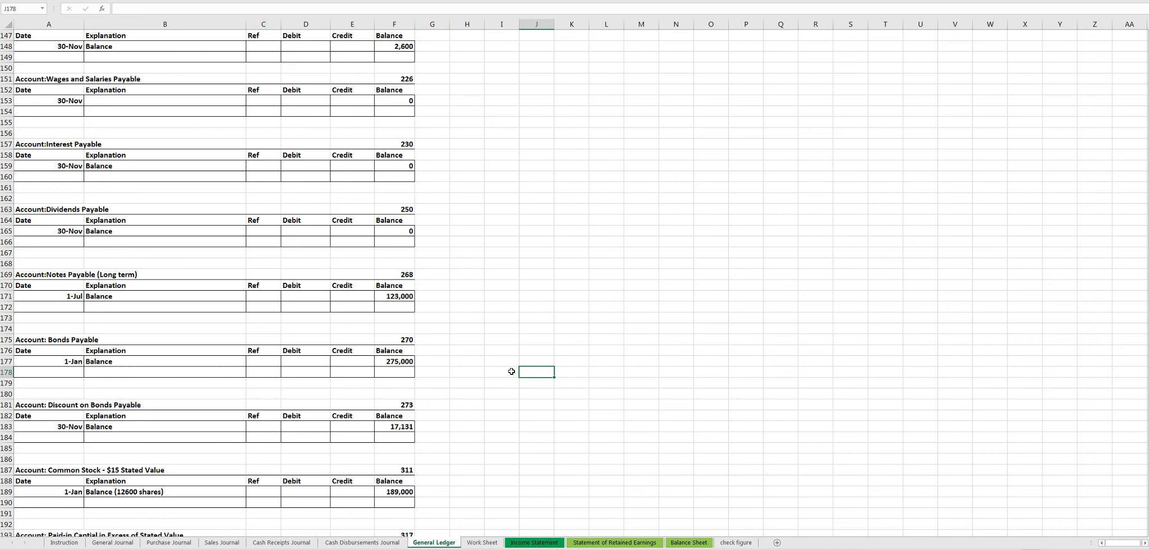
click(511, 372)
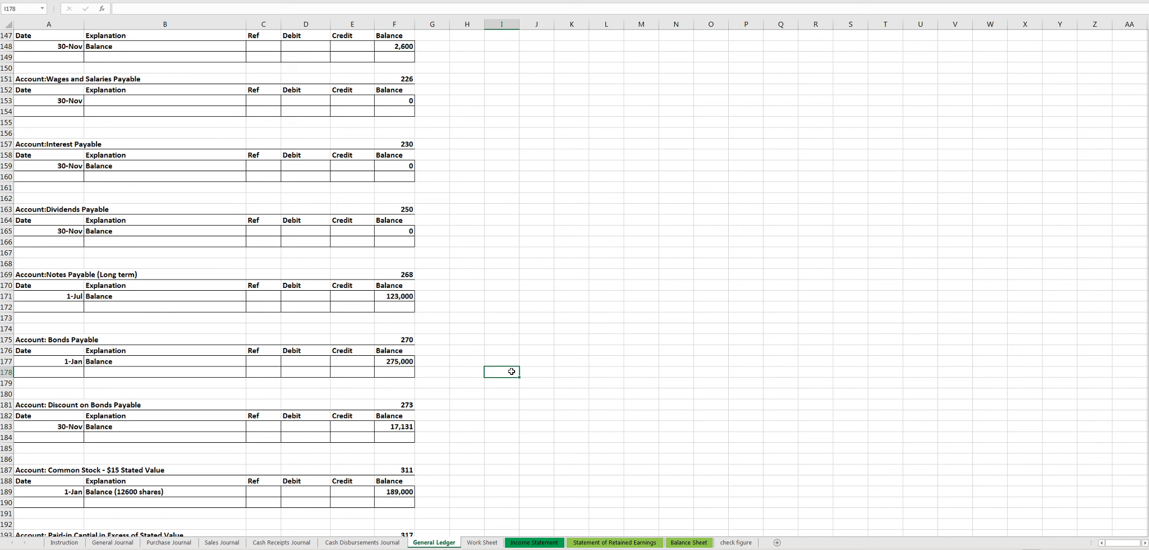
text(=)
click(401, 362)
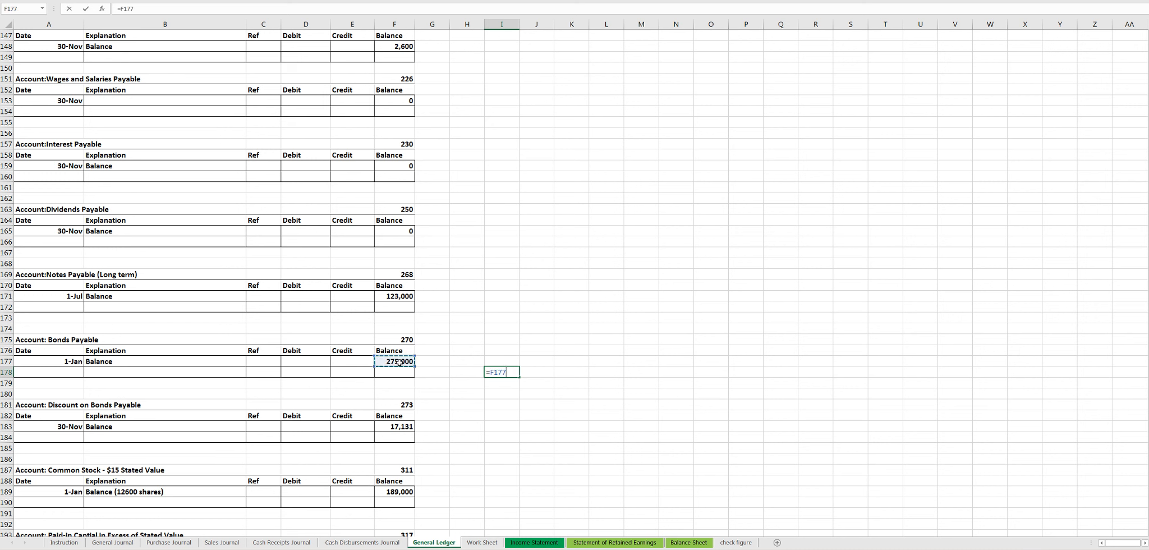
text(-)
click(397, 425)
text(')
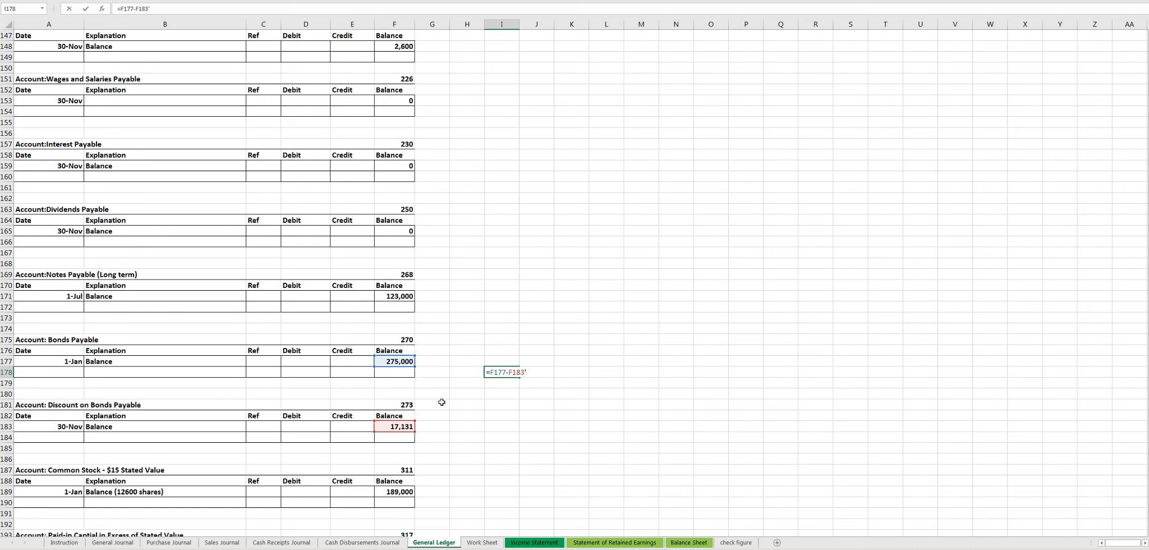
key(Return)
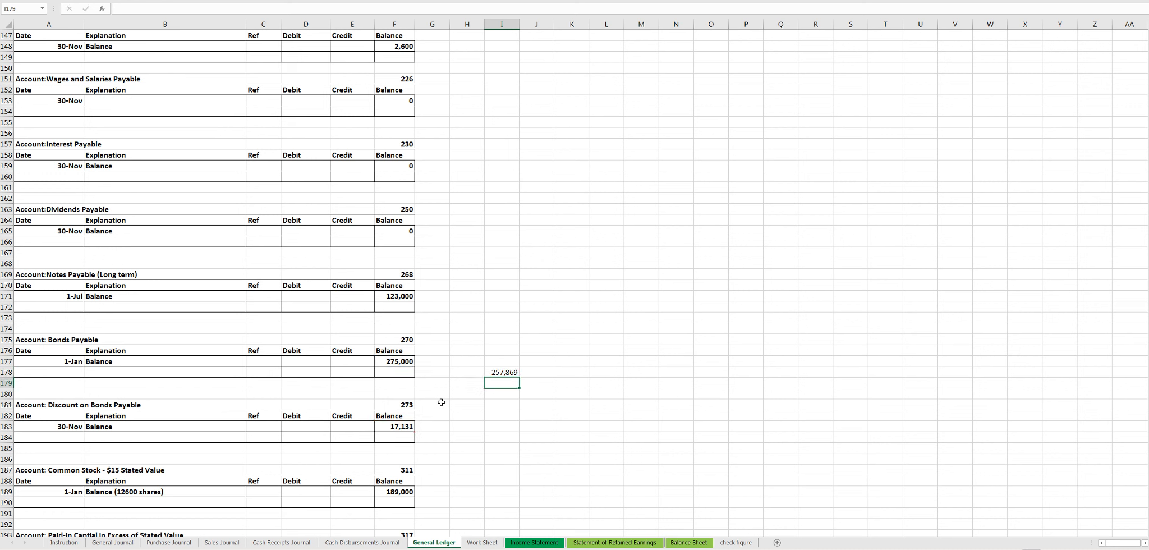
- Extend the formula in I178 to =(F177-F183)*0.06/2 to compute the semi-annual bond interest expense
click(515, 372)
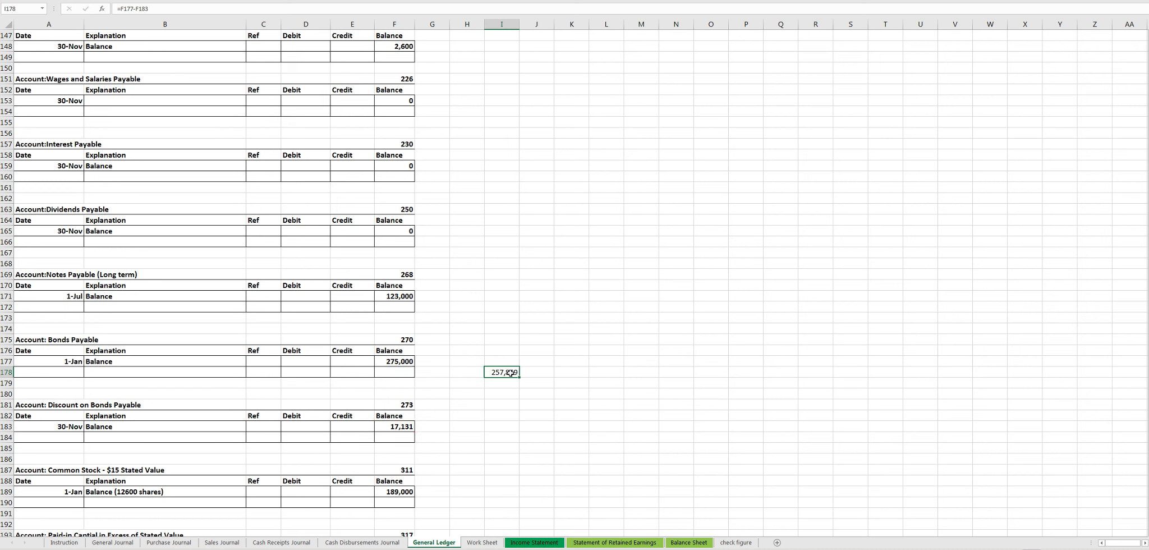
double_click(500, 372)
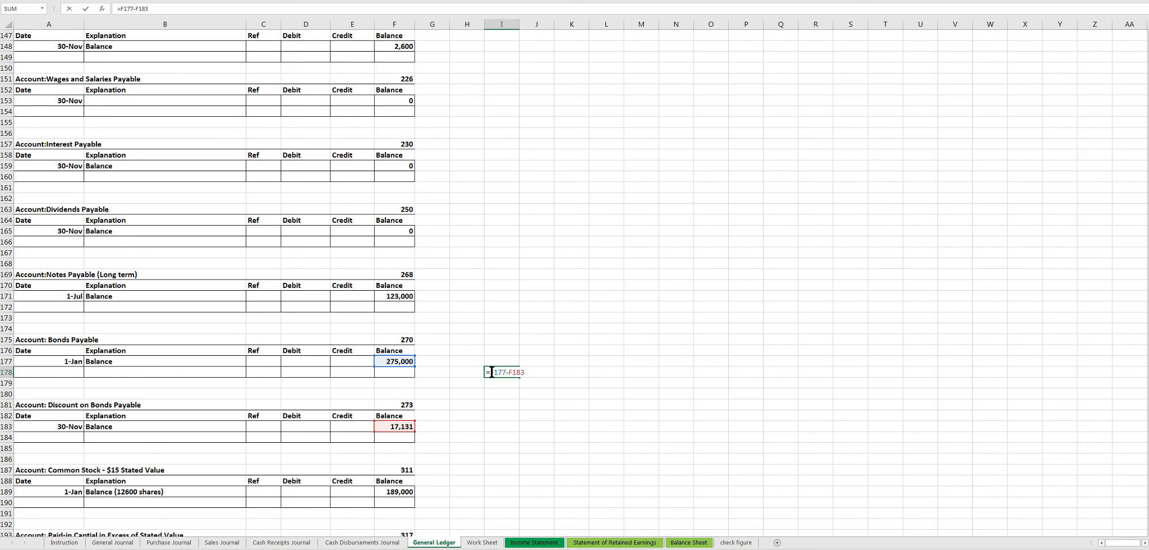
click(491, 372)
text(()
key(Return)
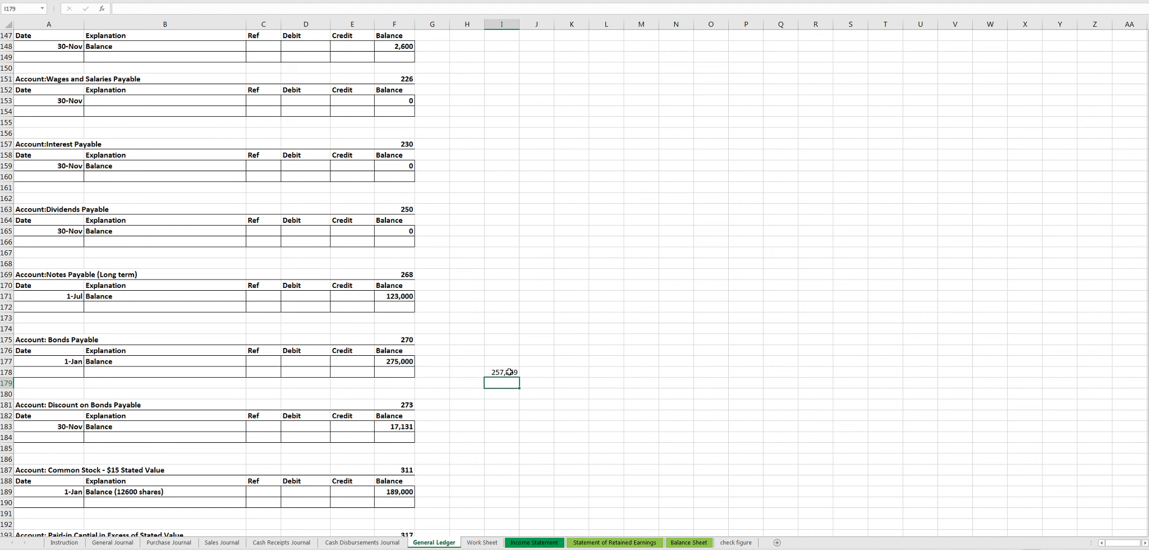
double_click(509, 372)
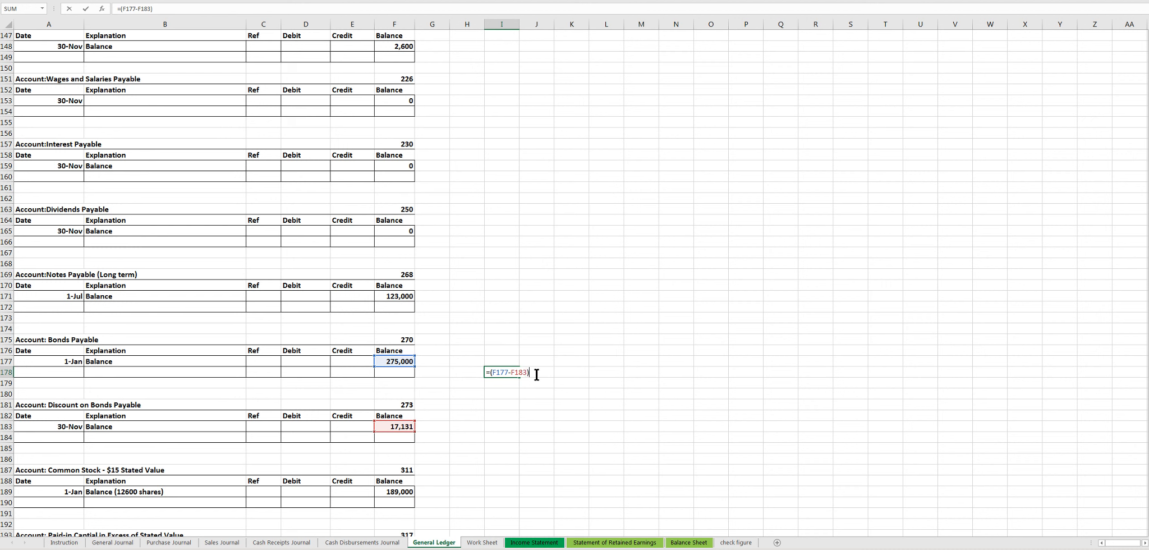
text(*0.06)
key(BackSpace)
text(3)
key(Return)
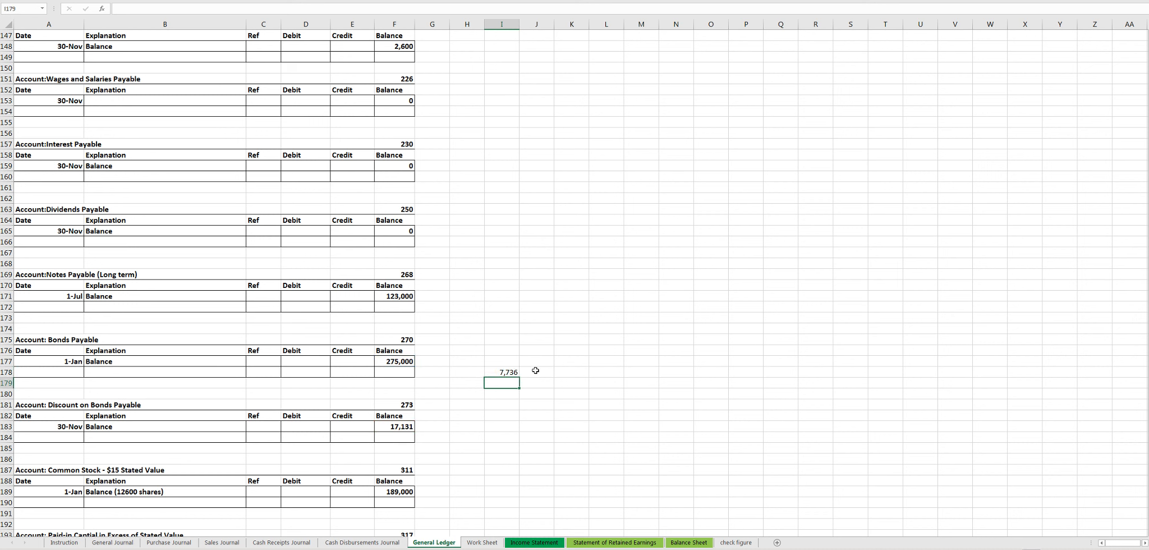
- Label the bond interest entry with "int exp" in H178 and "int payable" in I179
click(491, 373)
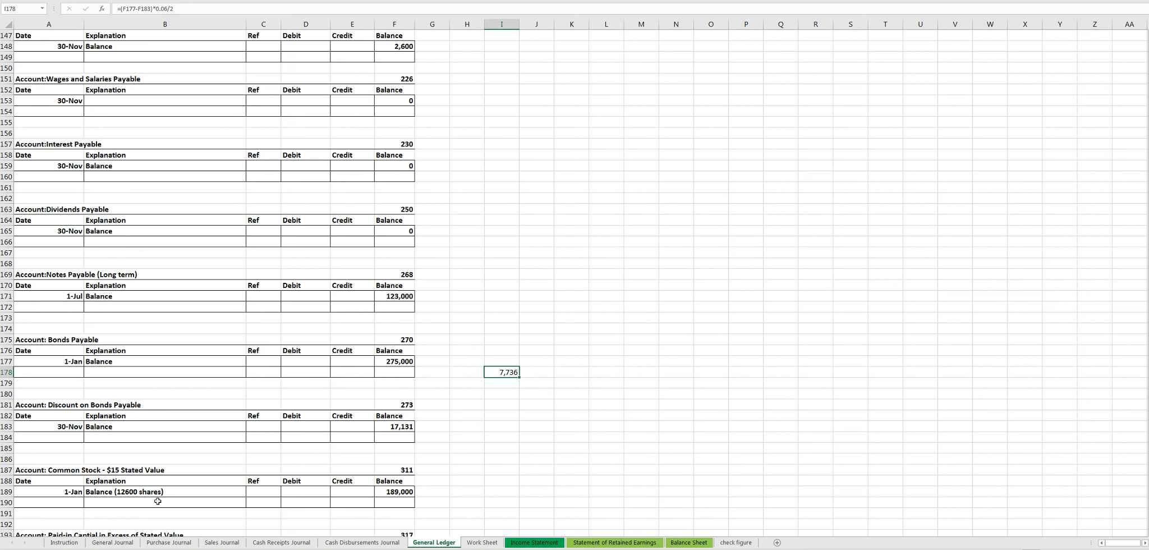
click(462, 375)
text(int e)
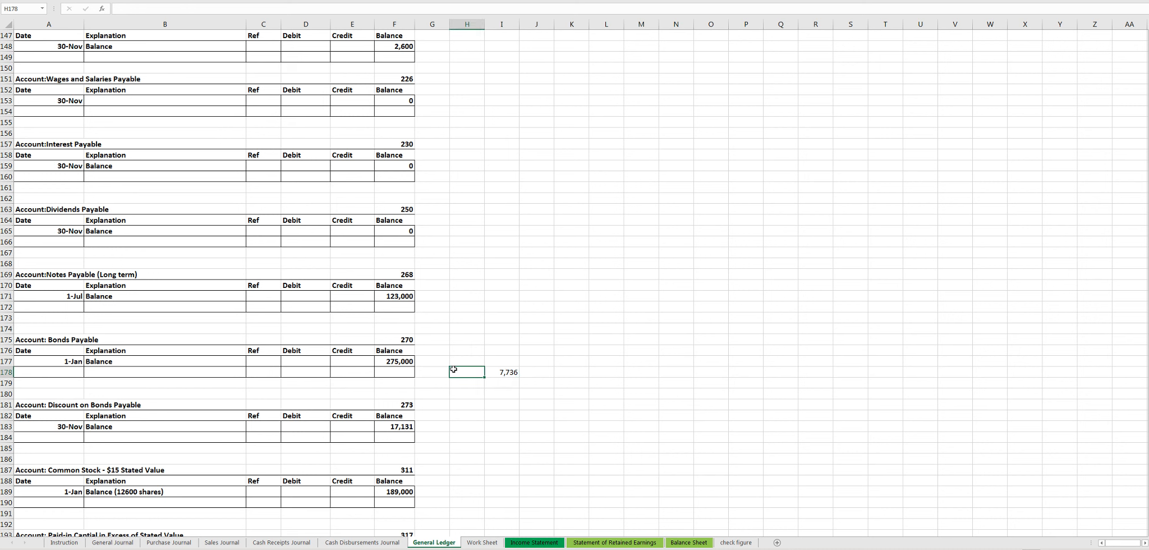
text(xp)
click(460, 384)
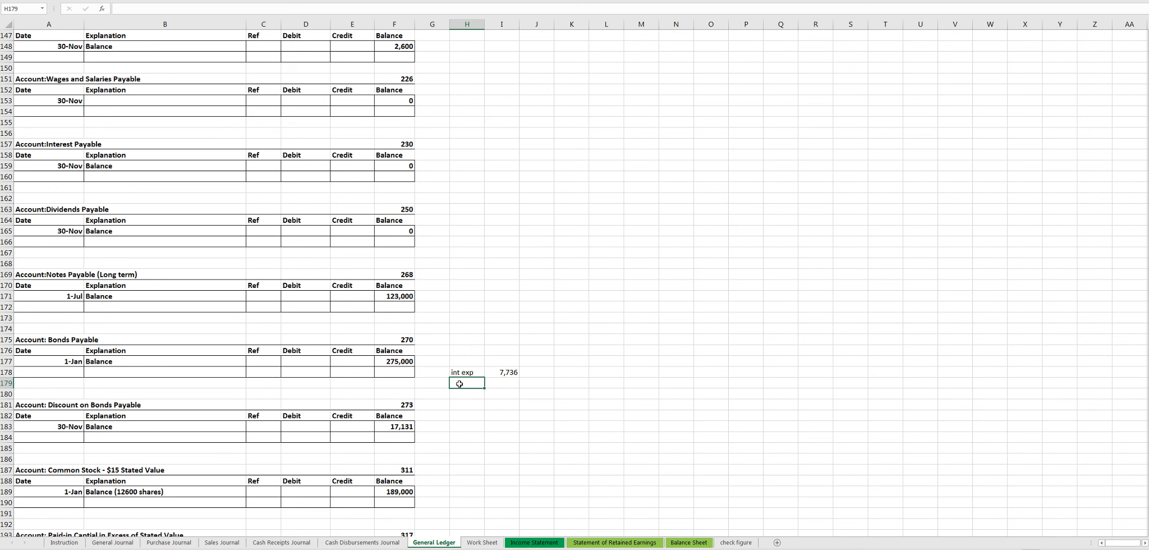
click(489, 384)
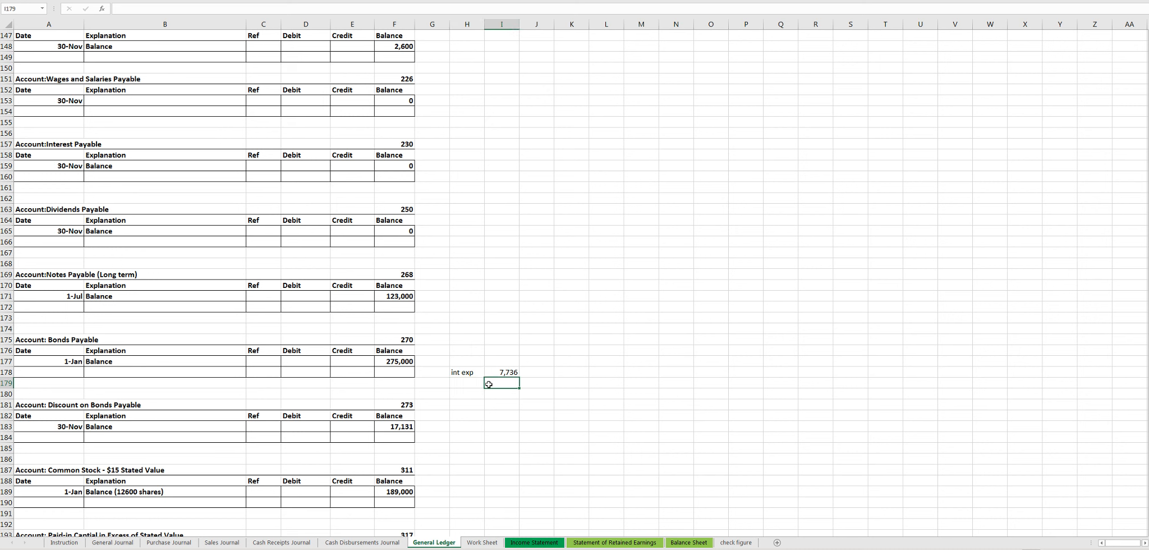
text(int payable)
click(515, 405)
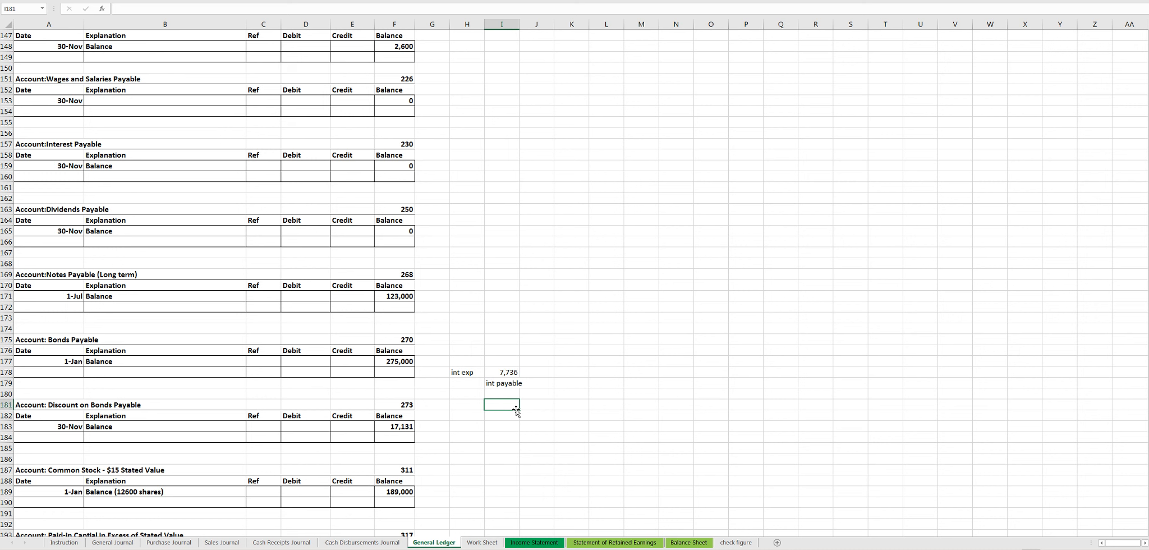
- Calculate the bond interest payable in J179 with =F177*0.02
click(542, 381)
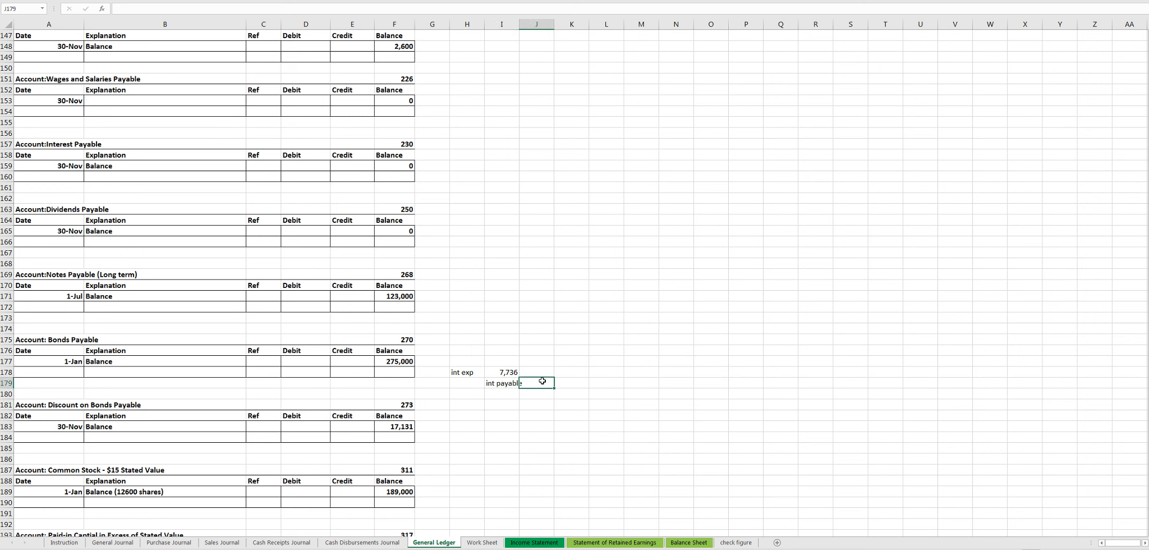
text(=)
click(400, 361)
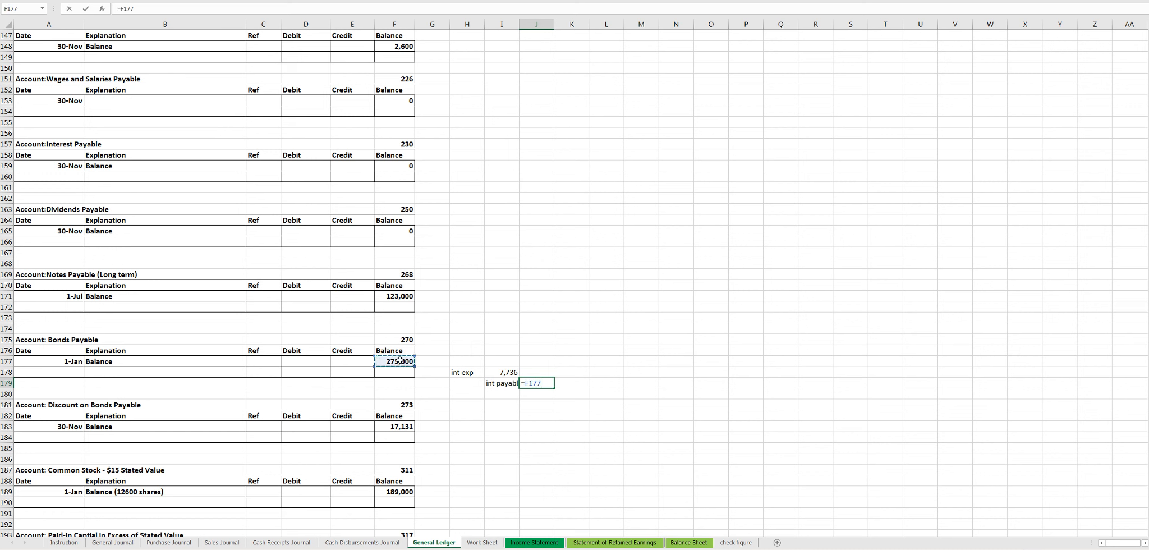
text(*0.02)
key(Return)
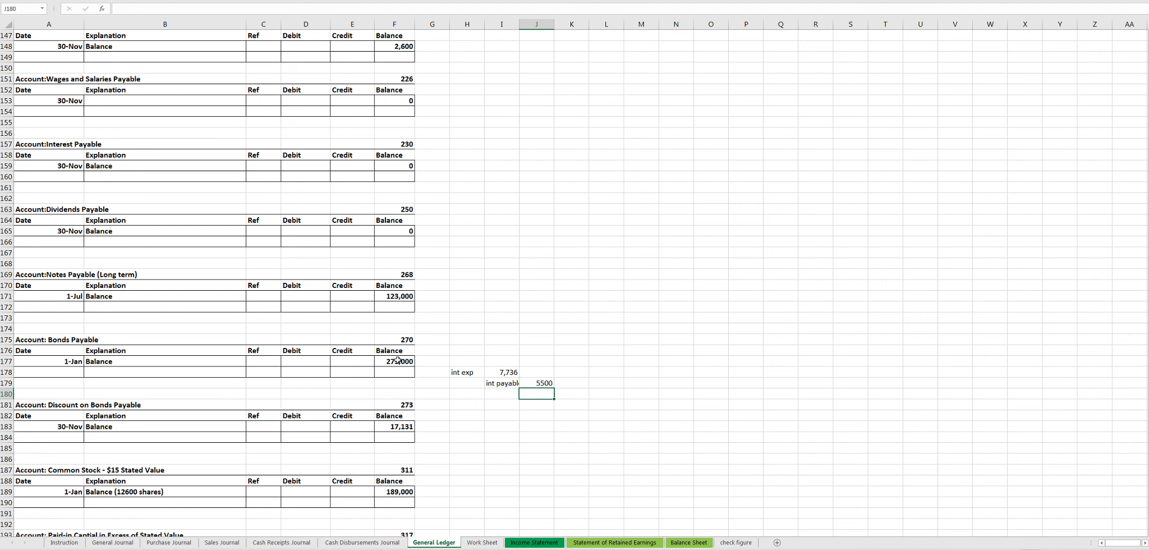
- Calculate the bond discount amortization in J180 as interest expense minus interest payable, using =I178-J179
click(497, 395)
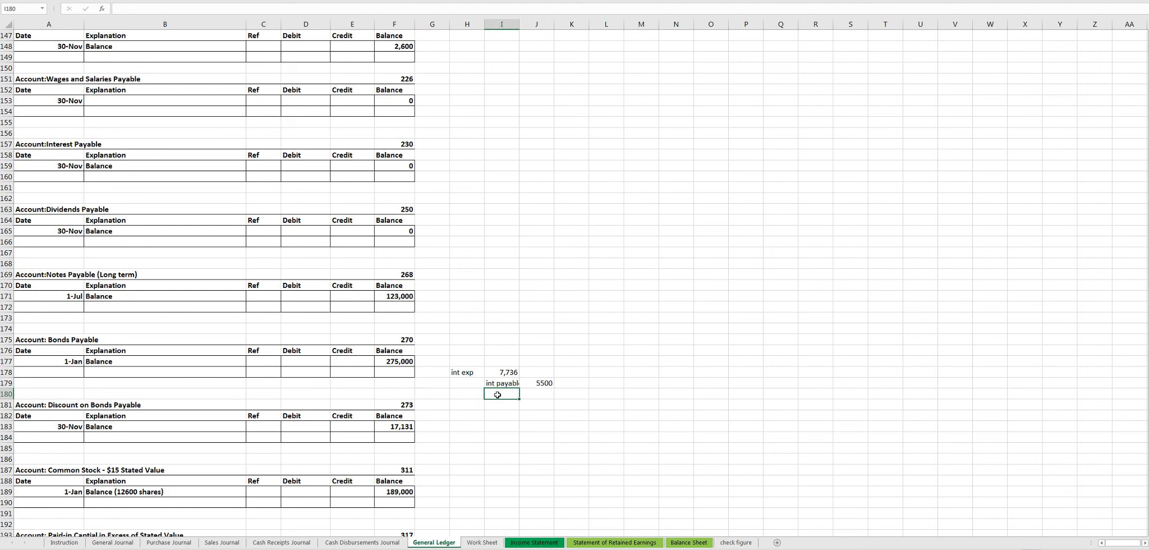
click(532, 396)
text(=)
click(502, 373)
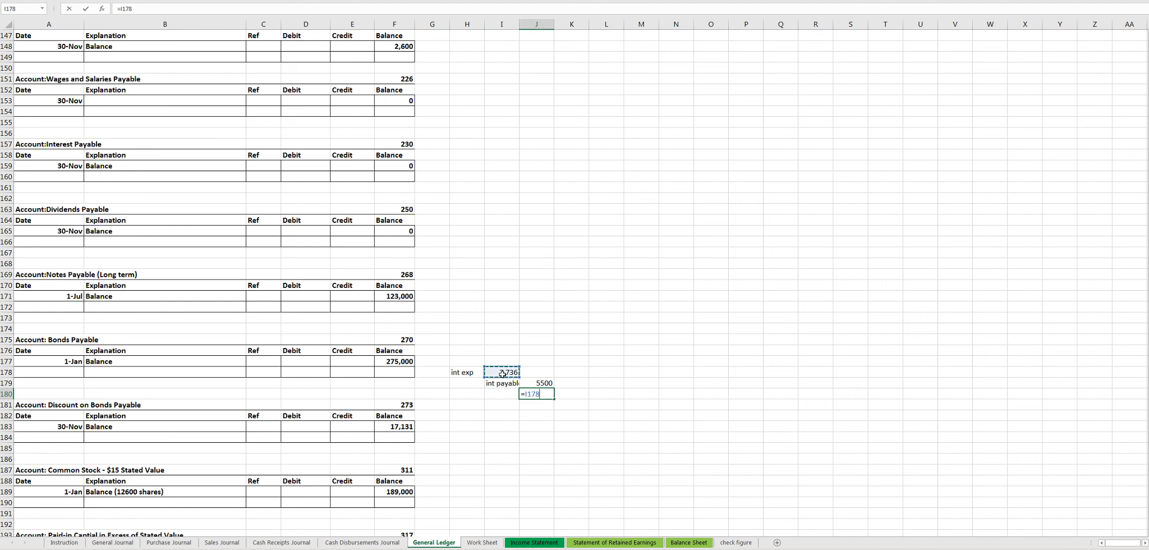
text(-)
click(537, 383)
key(Return)
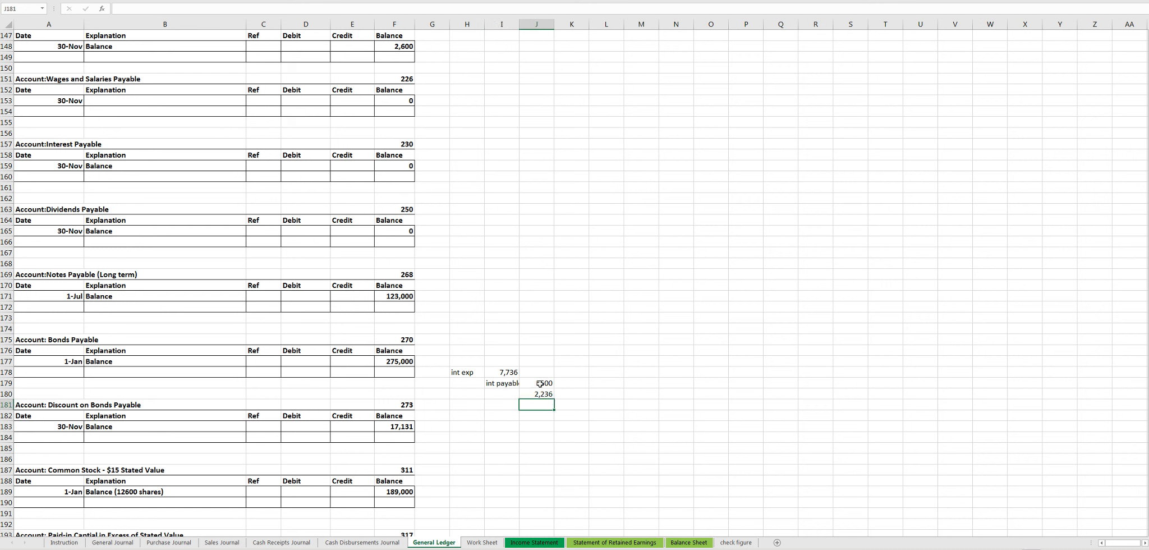
- Label the discount amortization line of the bond interest entry "disc on bp" in I180
click(500, 394)
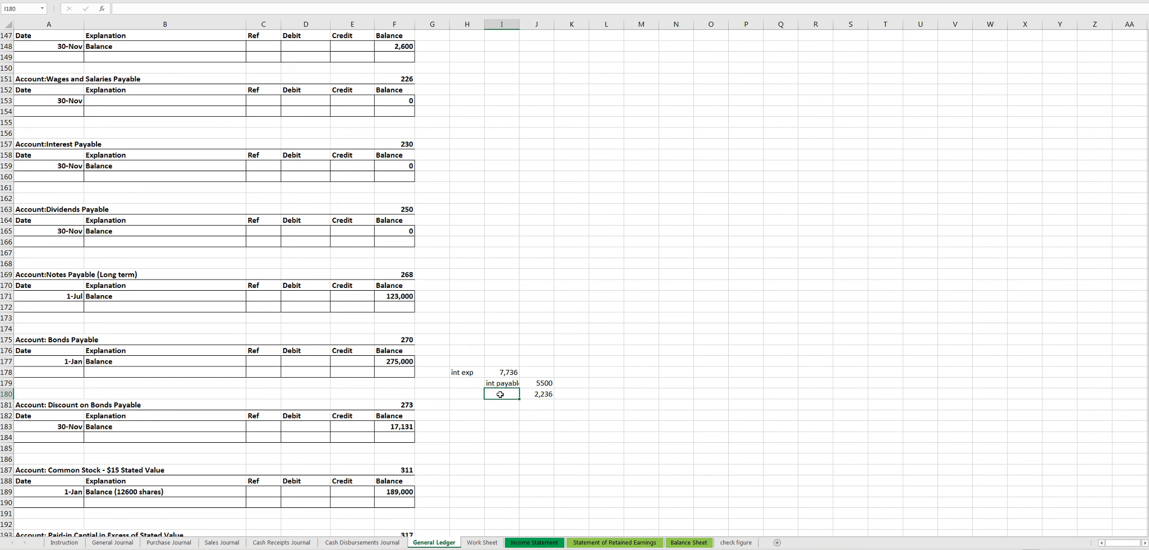
text(disc on bp)
click(491, 436)
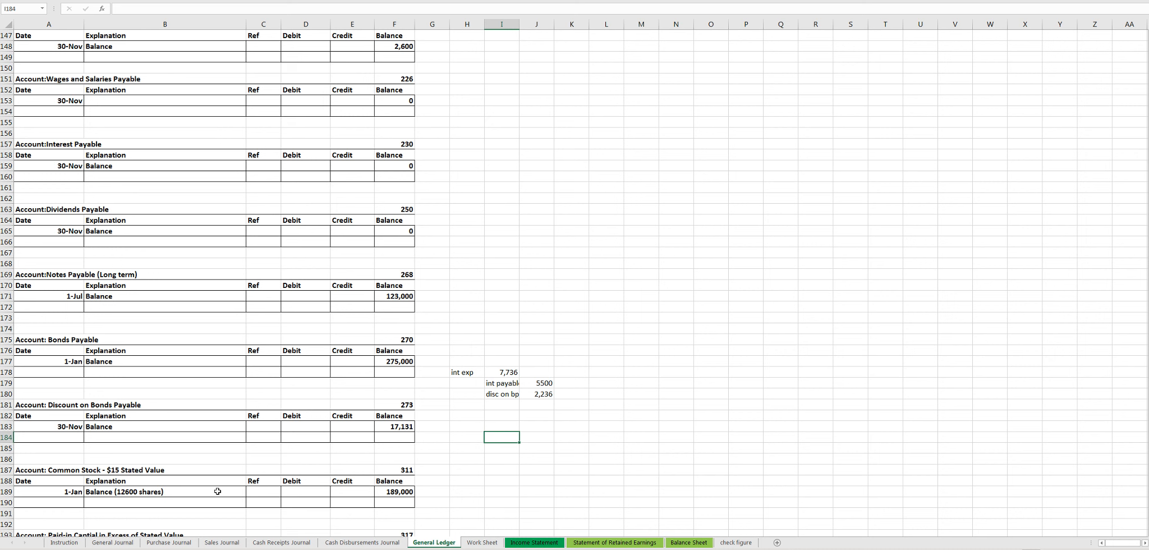
- On the Instruction sheet, review the bond interest terms in item f and the interest accrued on the three notes receivable in item g
click(71, 542)
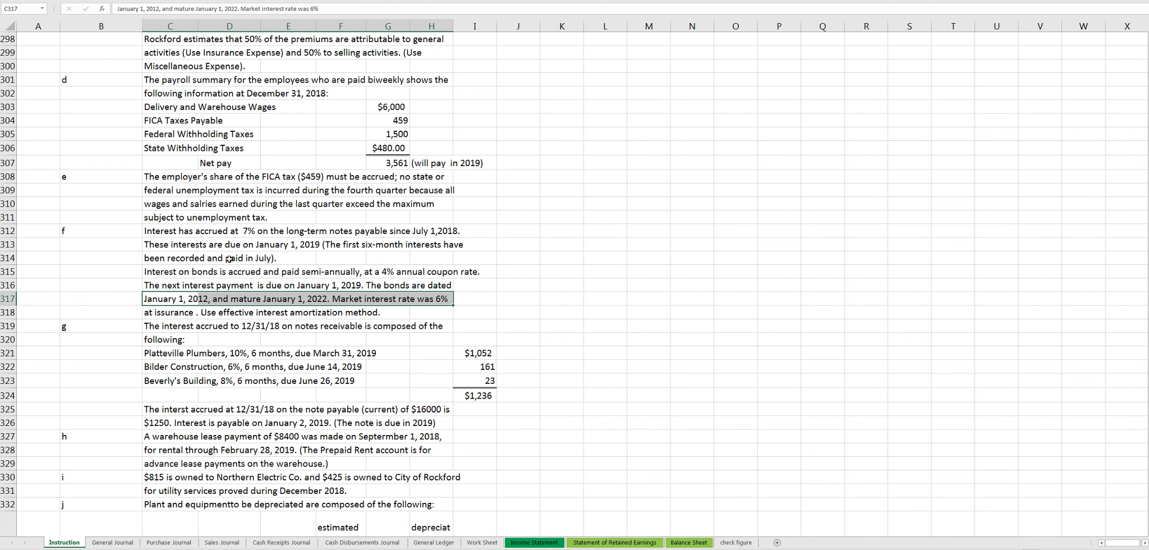
drag(160, 271, 269, 279)
drag(433, 299, 465, 303)
scroll(242, 382, down, 1)
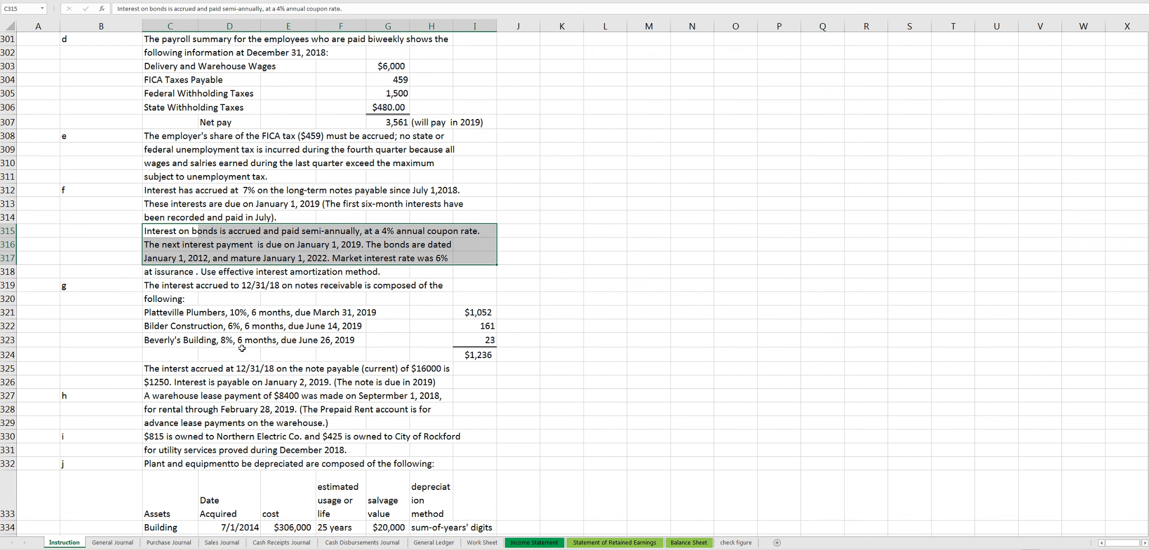
drag(157, 285, 467, 344)
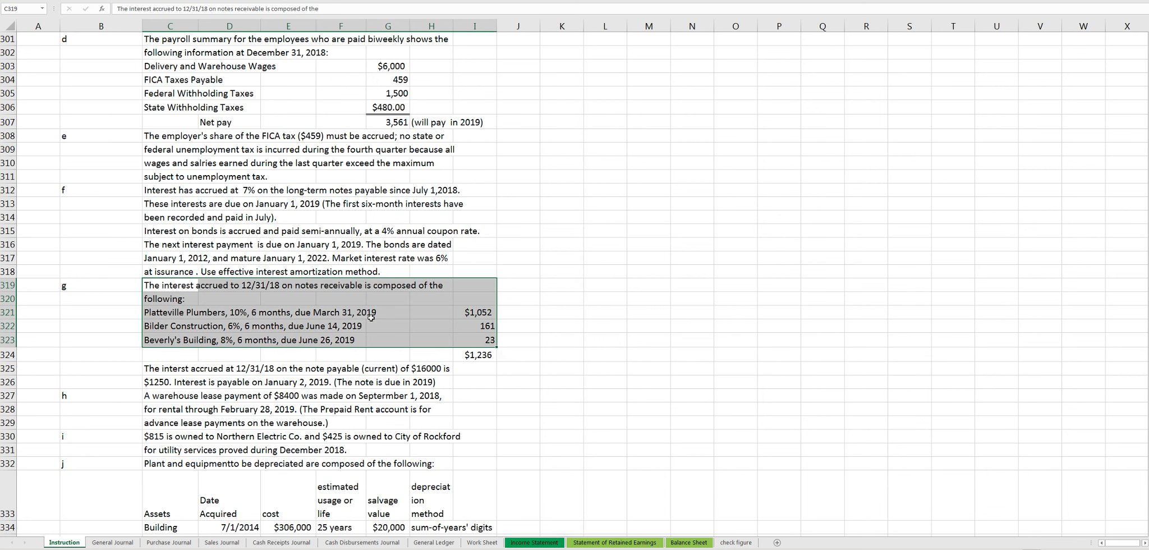
scroll(261, 345, down, 1)
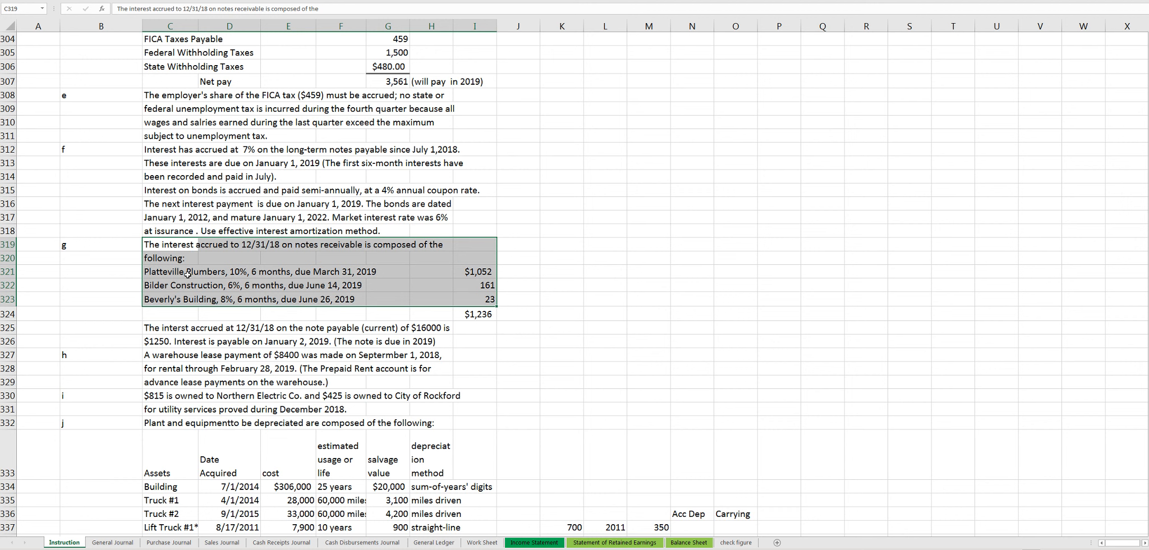
drag(191, 276, 476, 273)
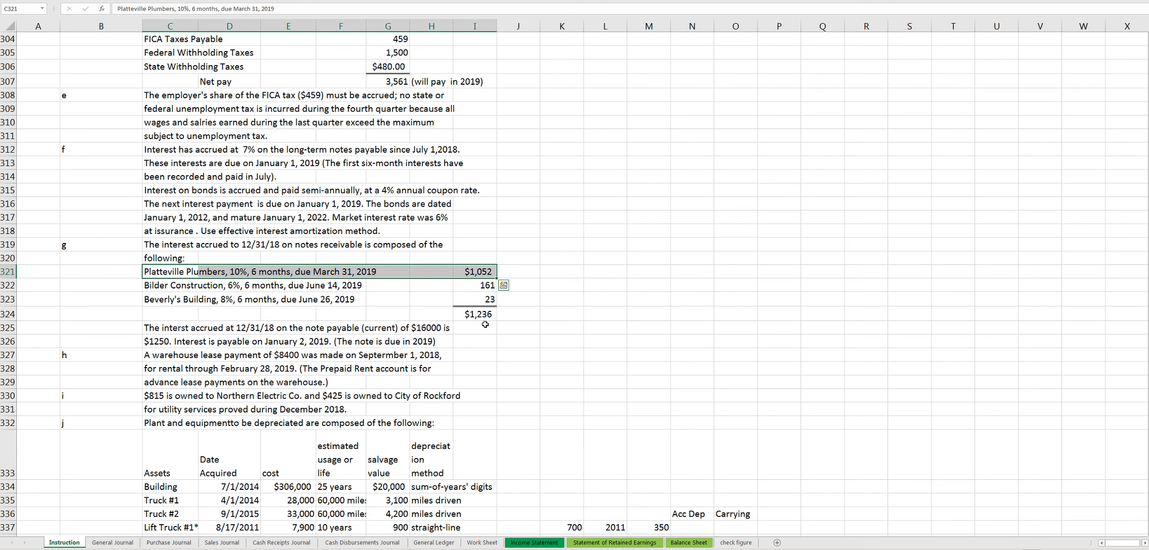
click(344, 289)
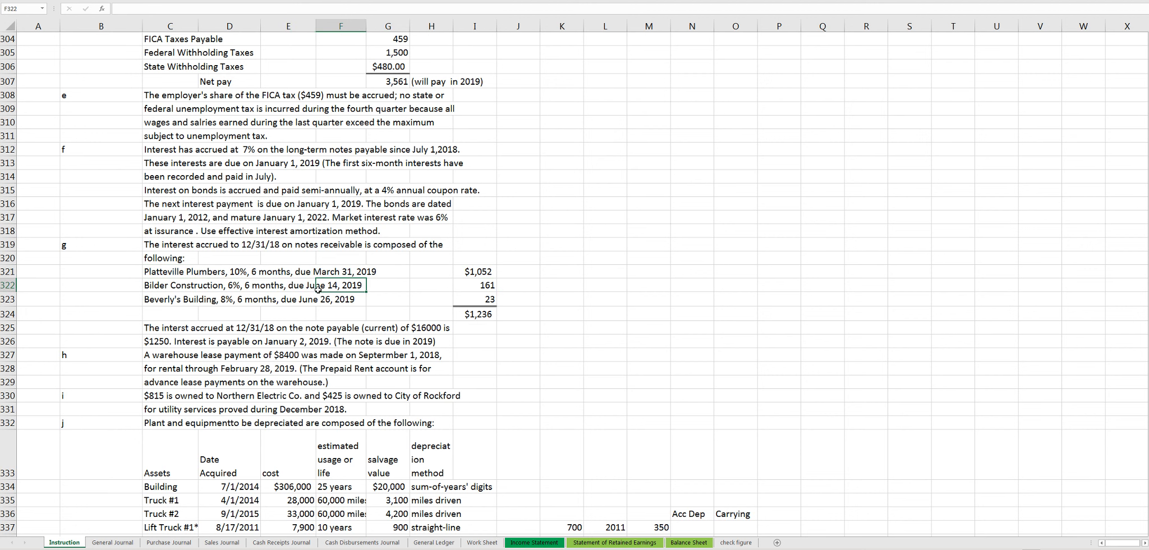
drag(194, 273, 484, 315)
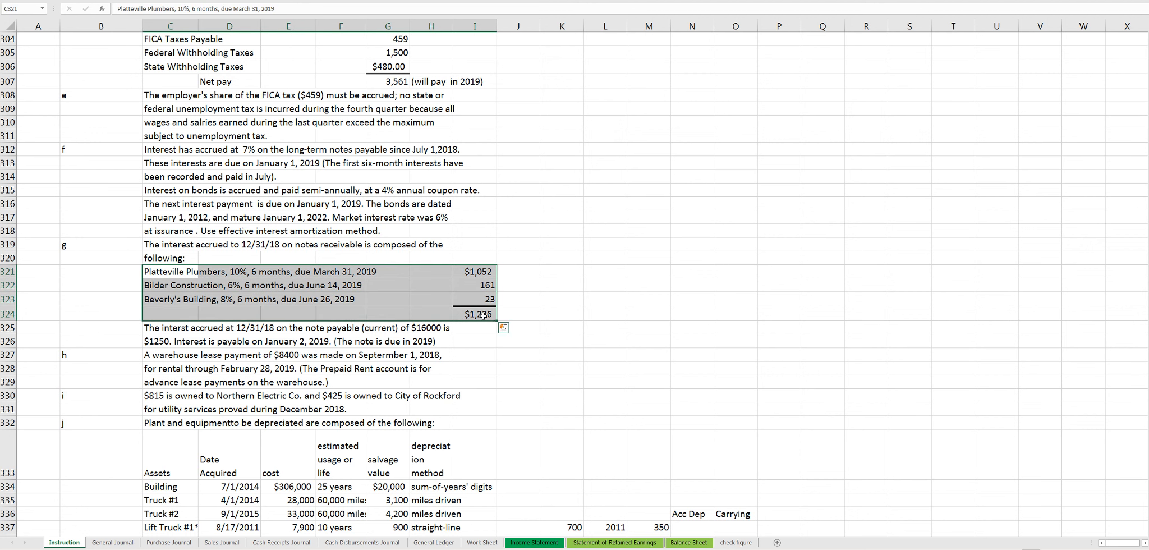
click(483, 315)
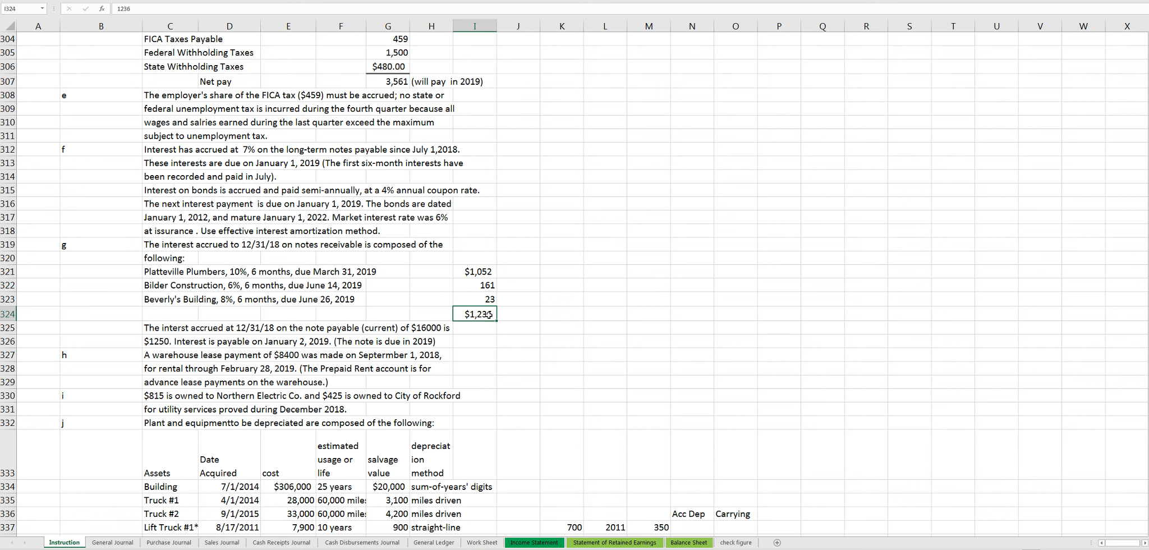
double_click(481, 315)
key(Escape)
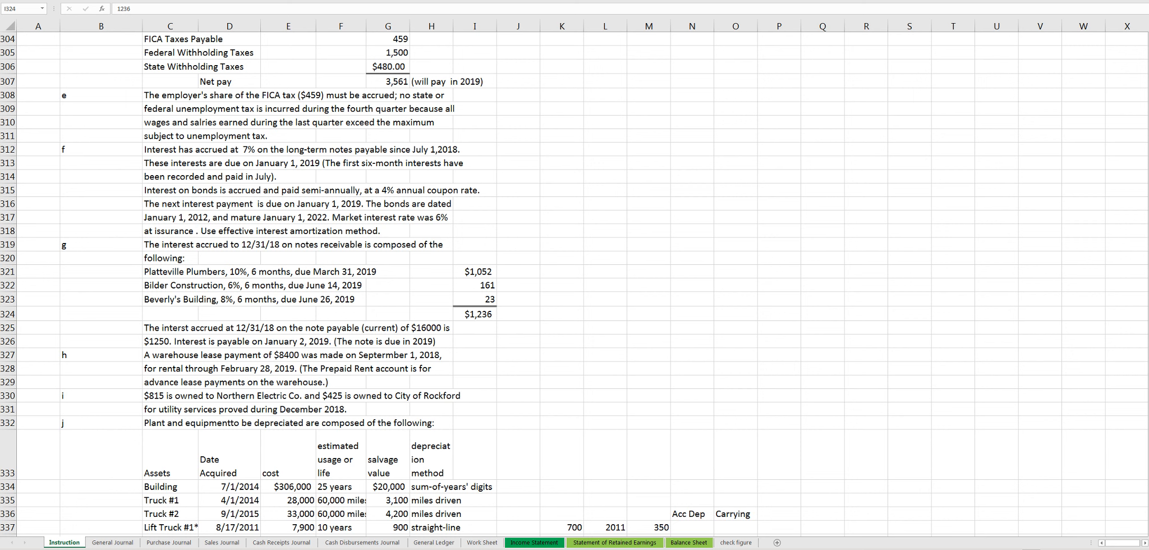
click(335, 333)
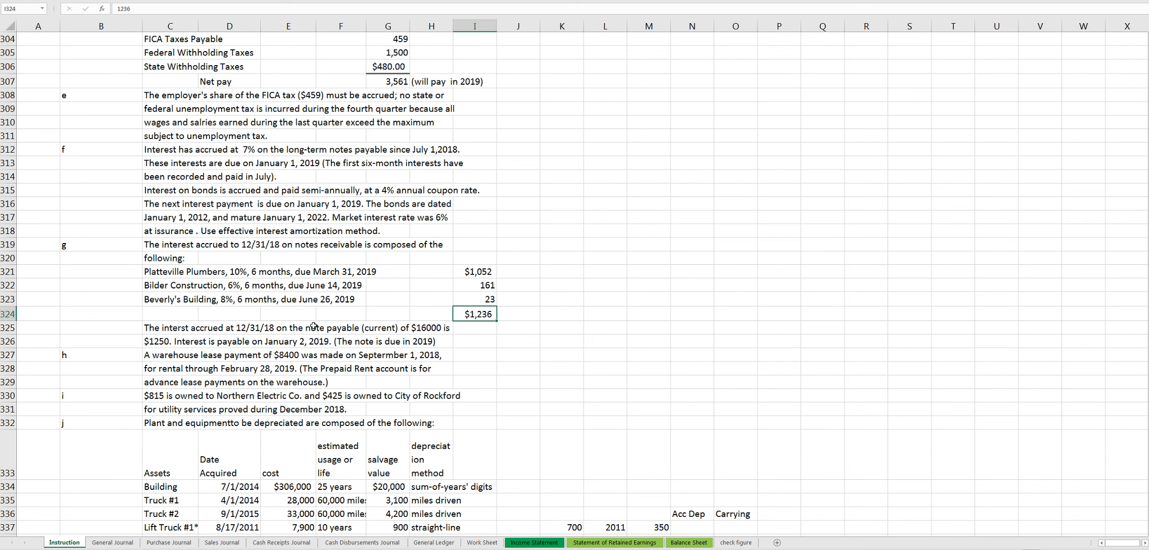
drag(162, 250, 460, 299)
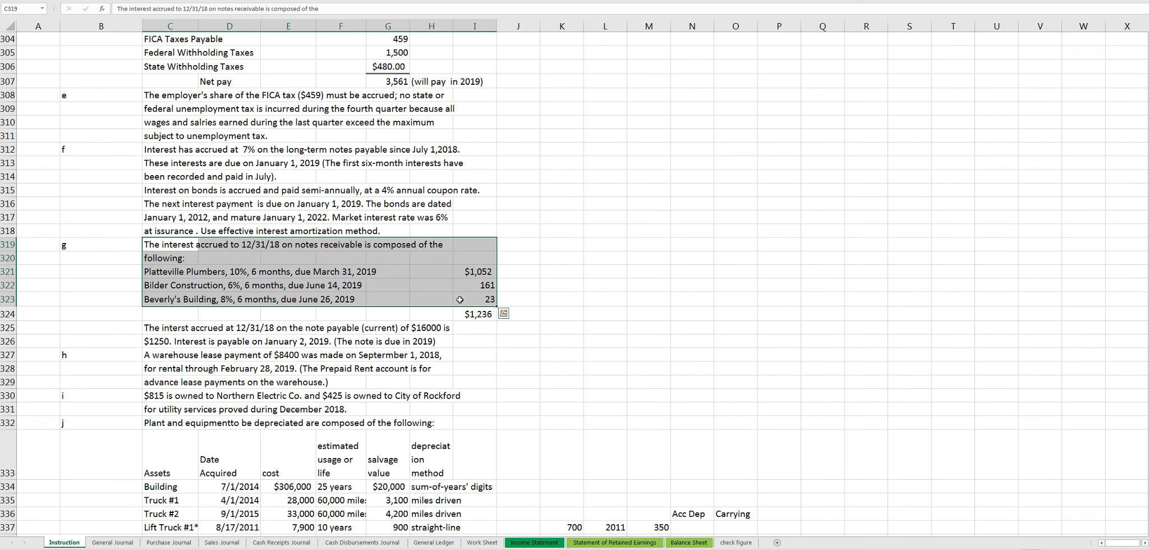
click(453, 297)
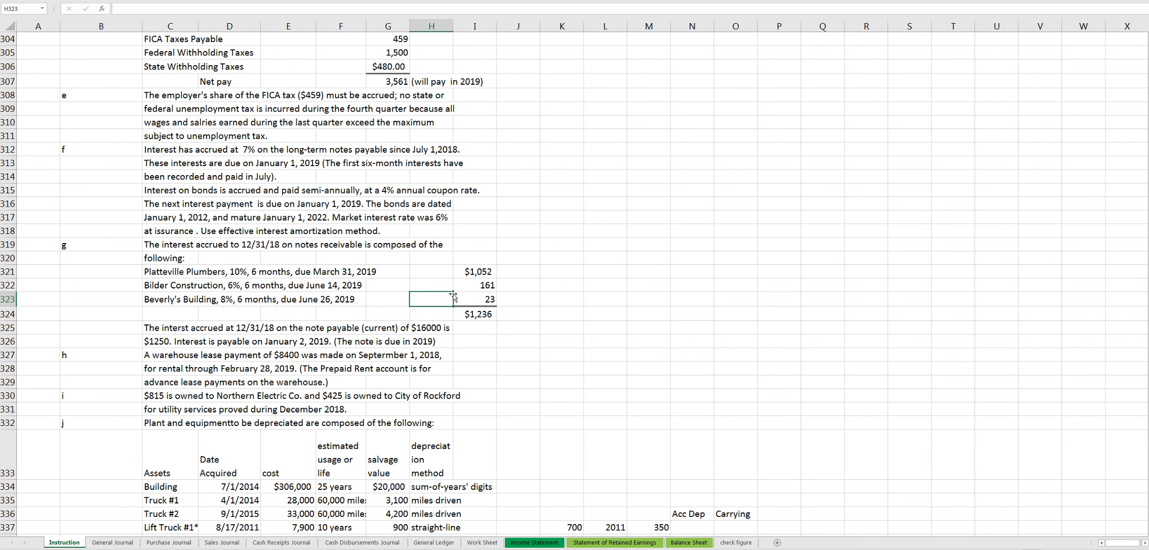
click(483, 314)
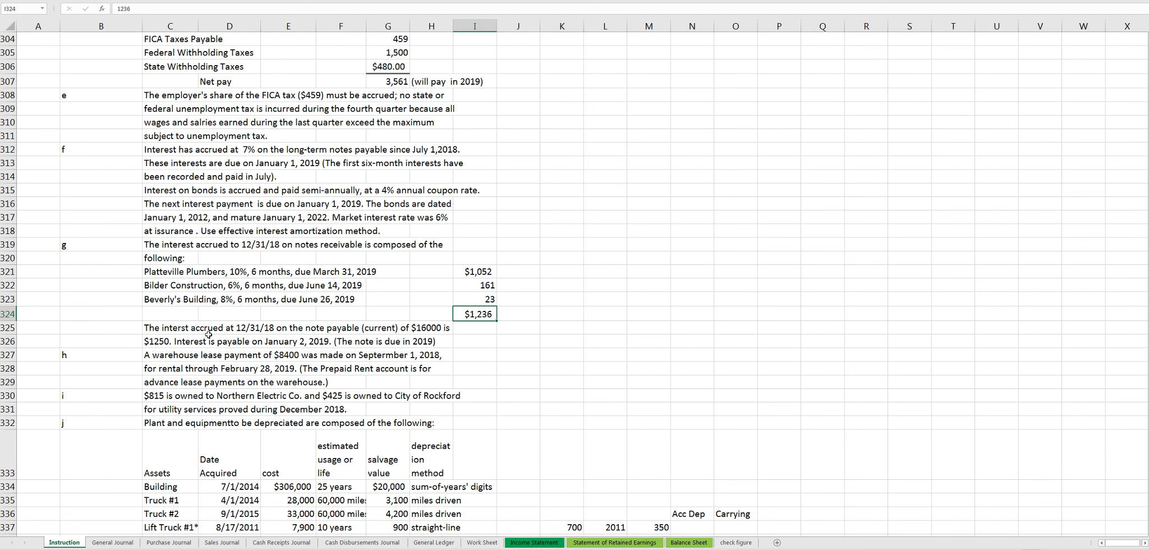
- Review the interest accrued on the current note payable in item g and the warehouse lease payment in item h
drag(157, 331, 433, 341)
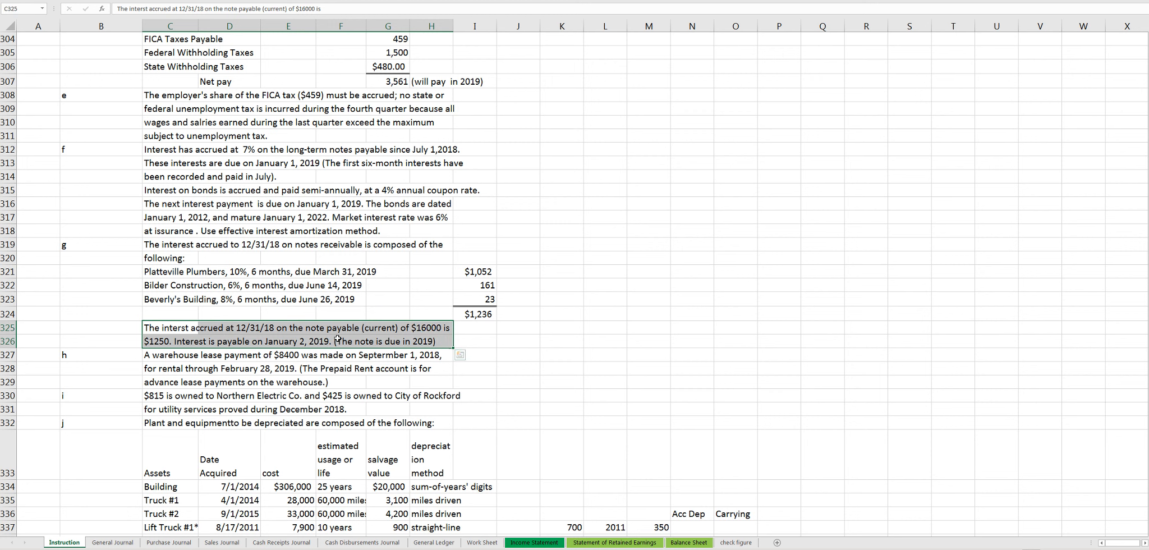
click(159, 341)
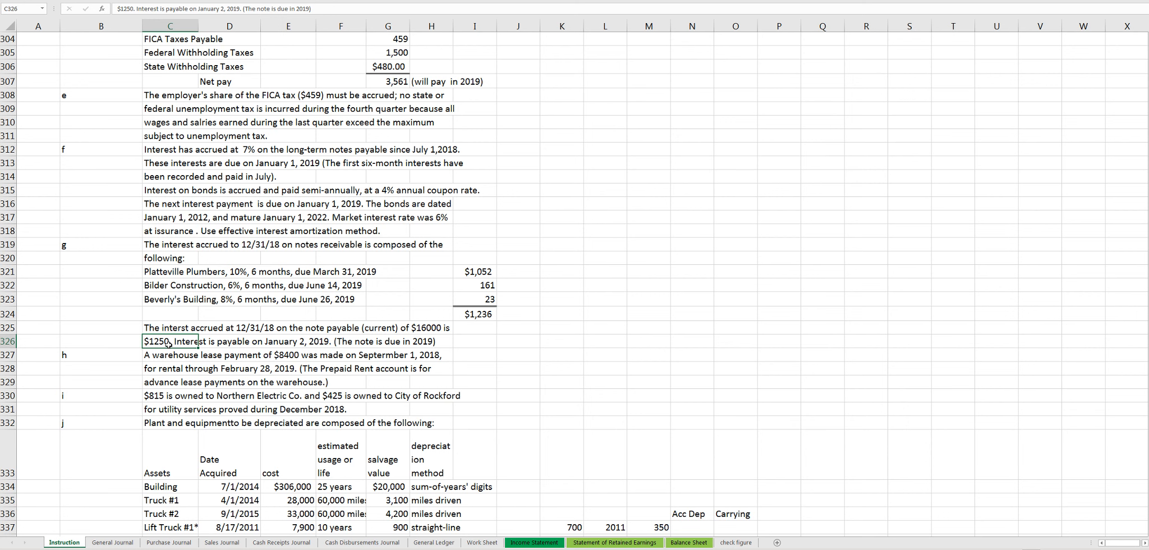
scroll(168, 342, down, 2)
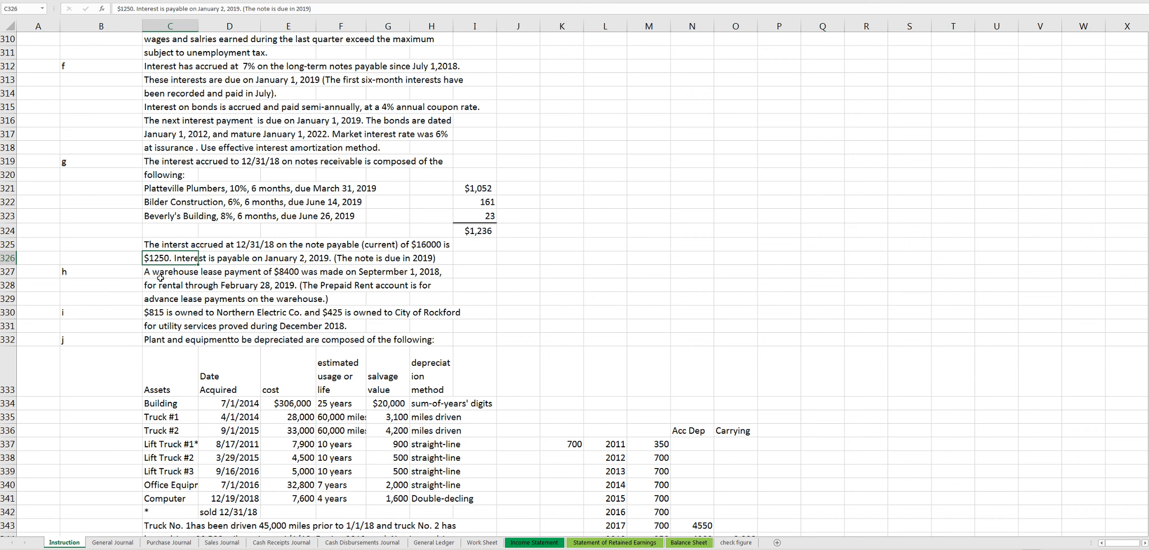
drag(104, 273, 424, 287)
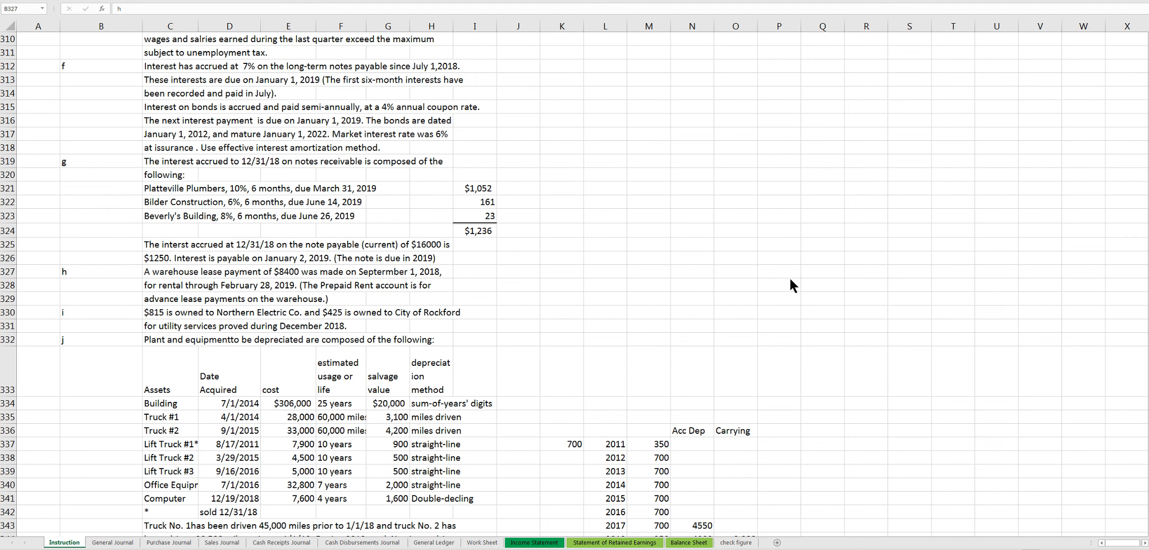
click(540, 277)
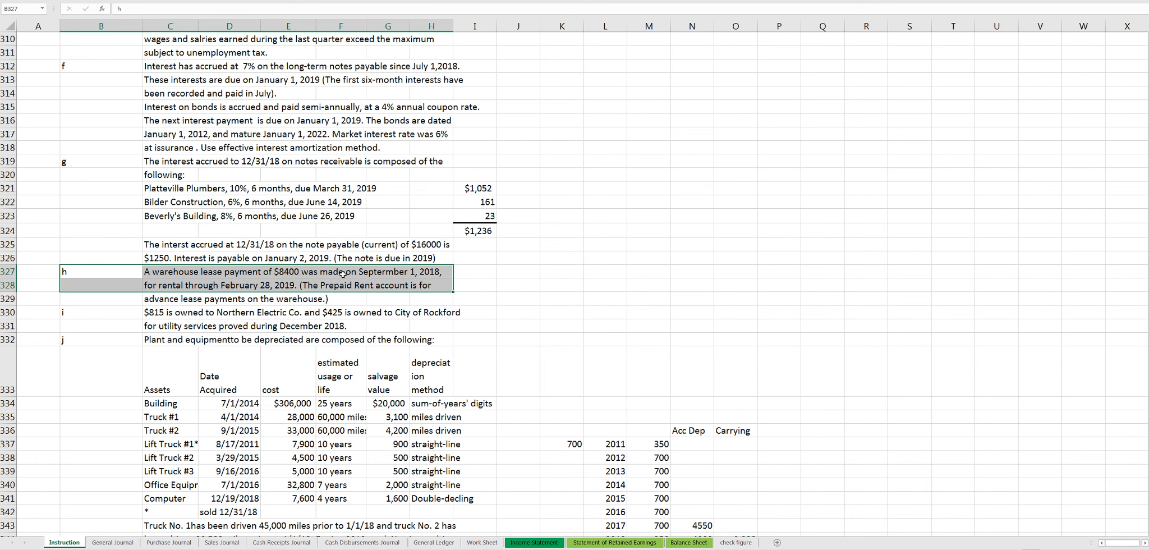
key(ctrl+v)
- Find the Prepaid Rent account in the General Ledger and examine its November 30 balance
click(436, 542)
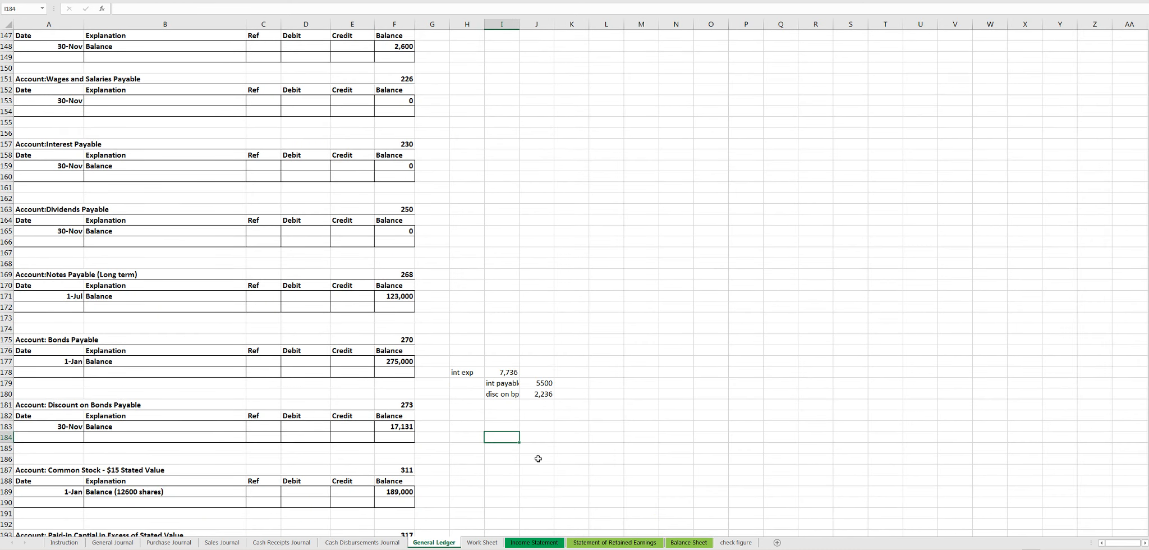
scroll(538, 458, up, 7)
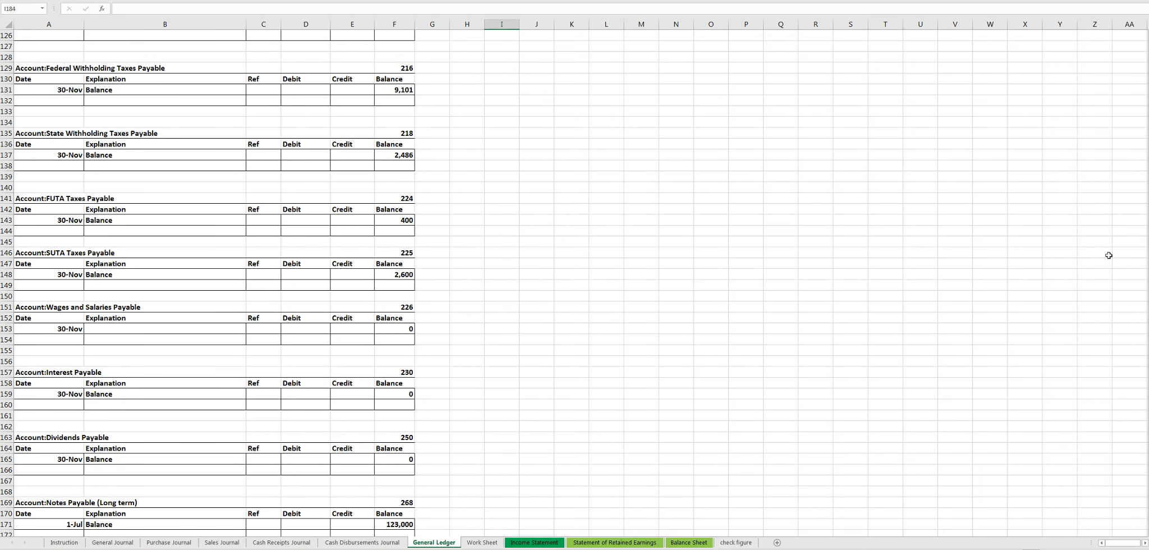
drag(1144, 249, 1144, 118)
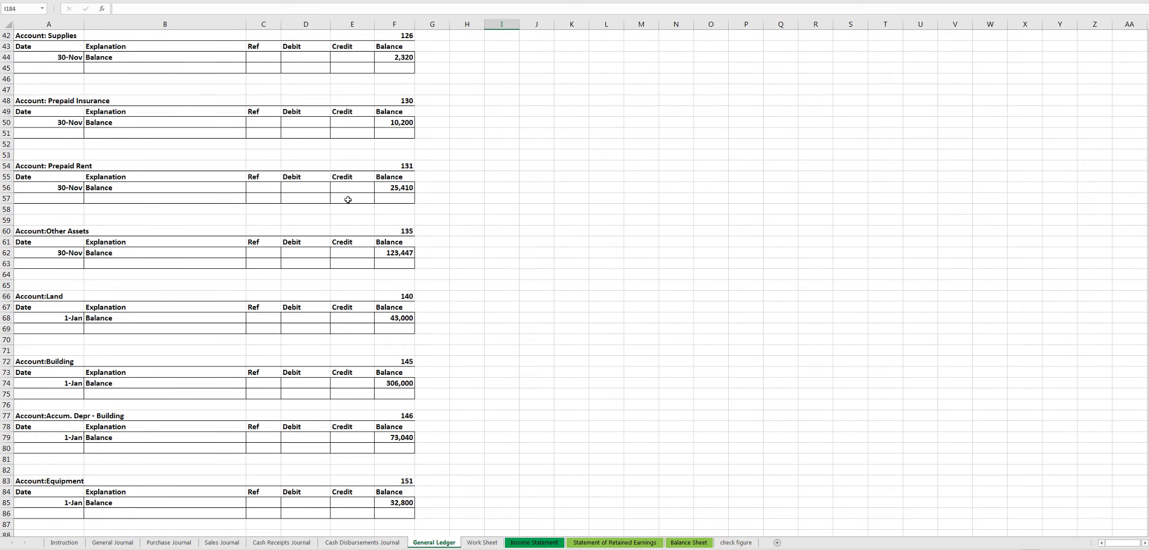
click(348, 200)
click(395, 187)
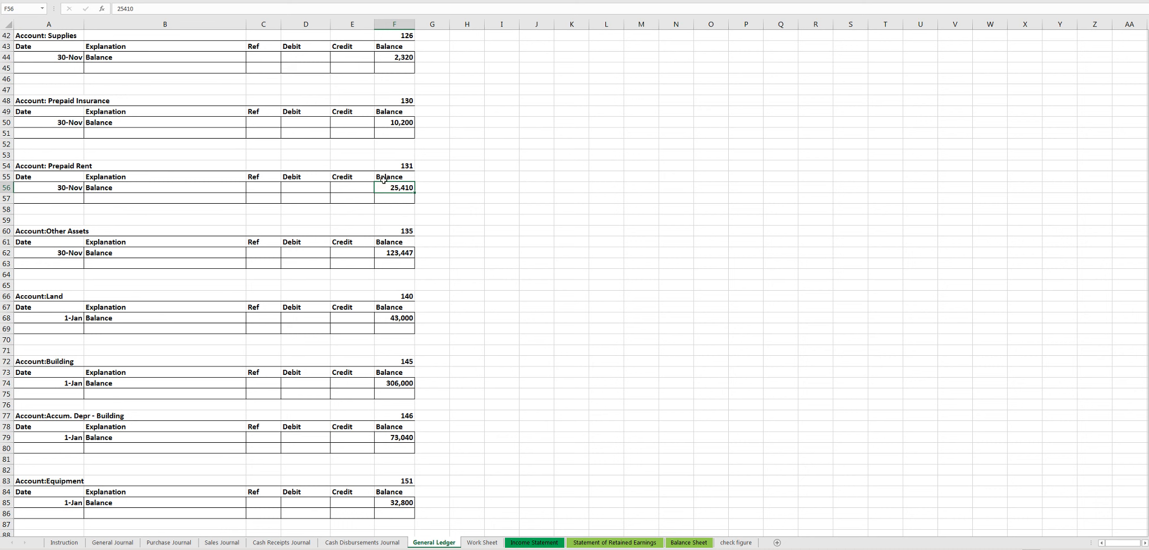
double_click(398, 188)
click(406, 197)
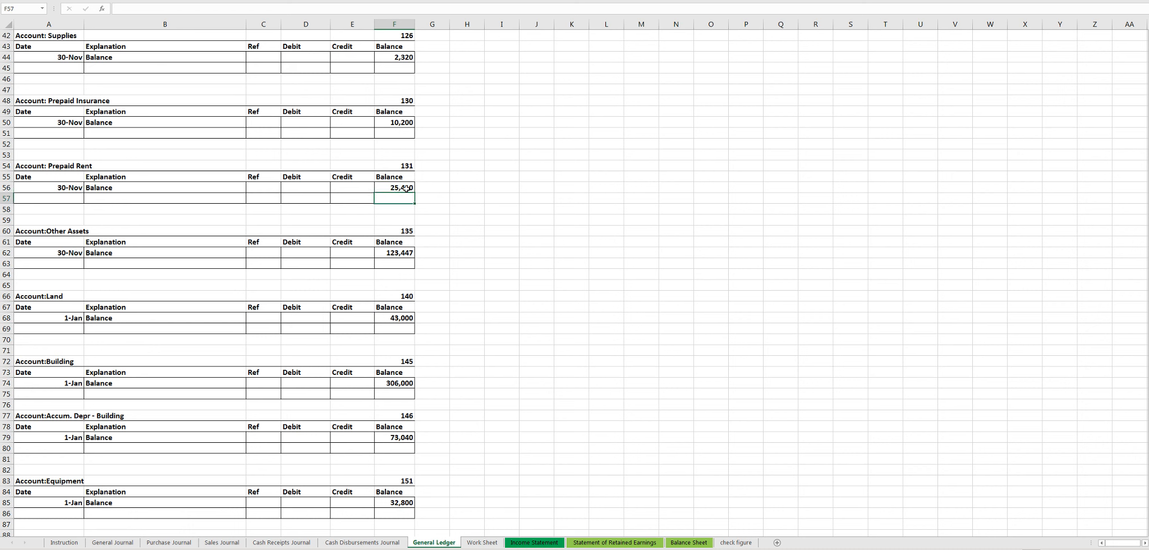
click(406, 188)
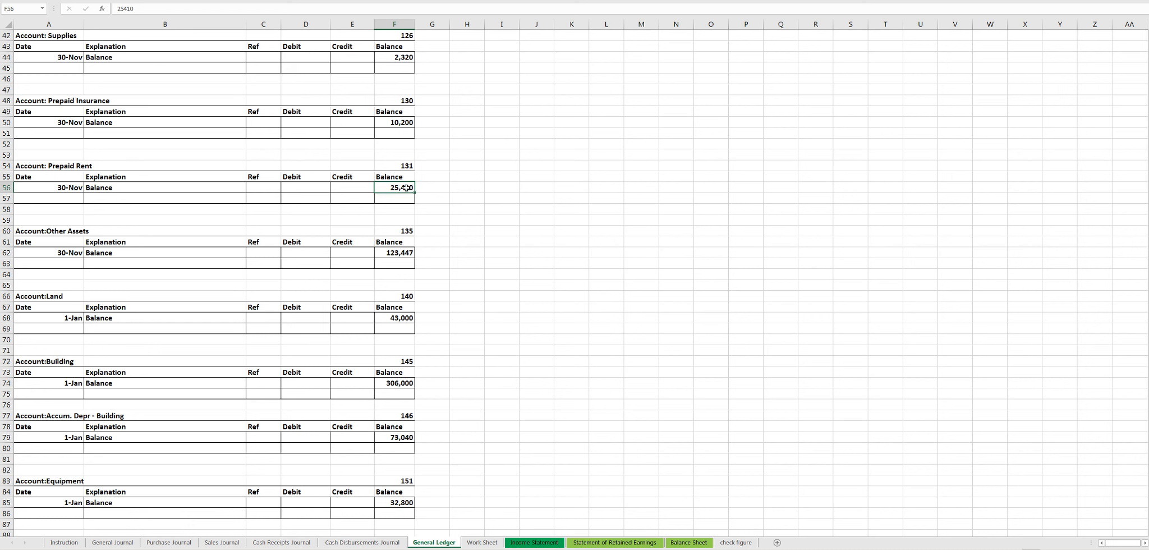
click(45, 191)
click(398, 189)
- Enter the warehouse lease payment of 8400 in H56 beside the Prepaid Rent balance
click(468, 189)
text(=)
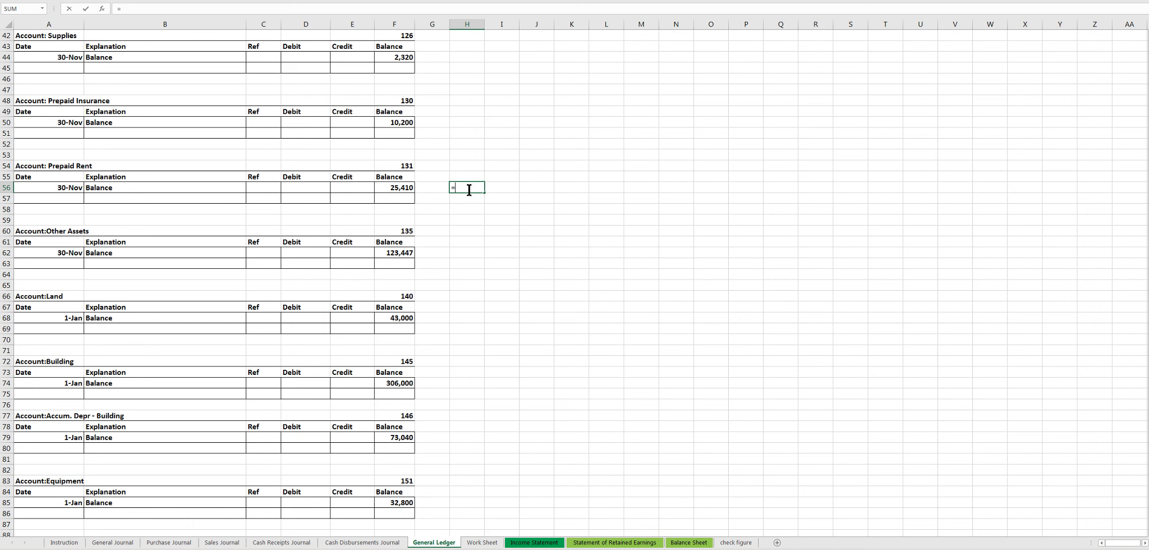
key(BackSpace)
text(8400)
key(Return)
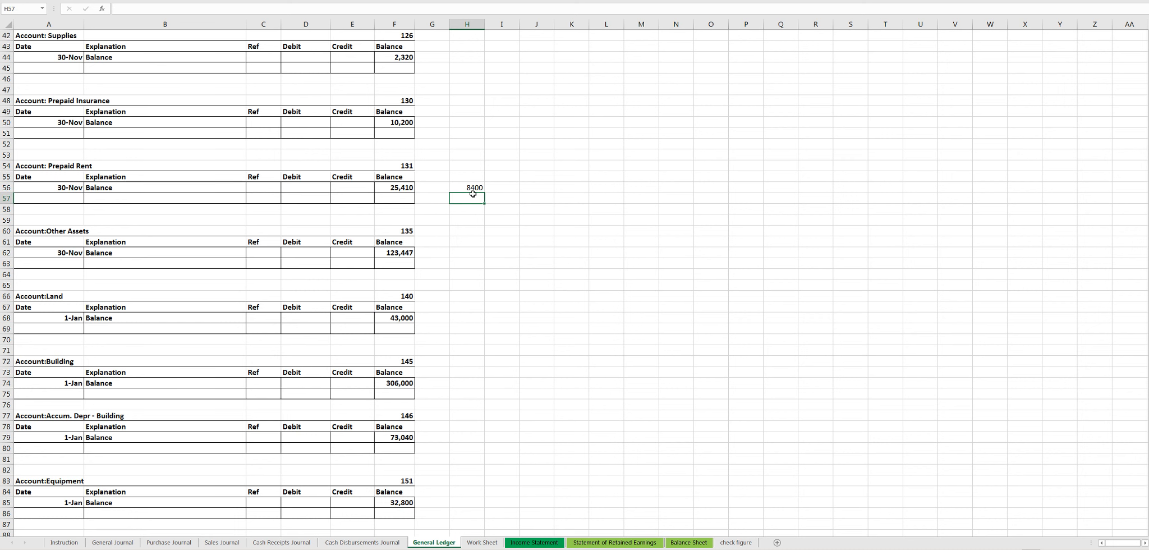
- Recheck item h of the instructions and subtract the lease payment from the Prepaid Rent balance in H57 with =F56-H56
click(65, 542)
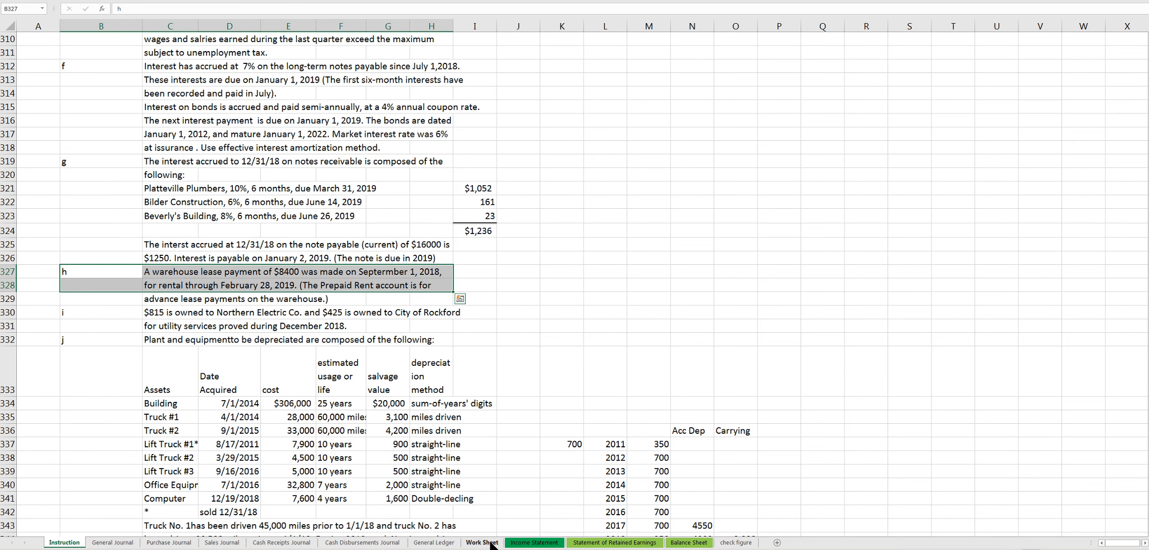
click(434, 542)
text(=)
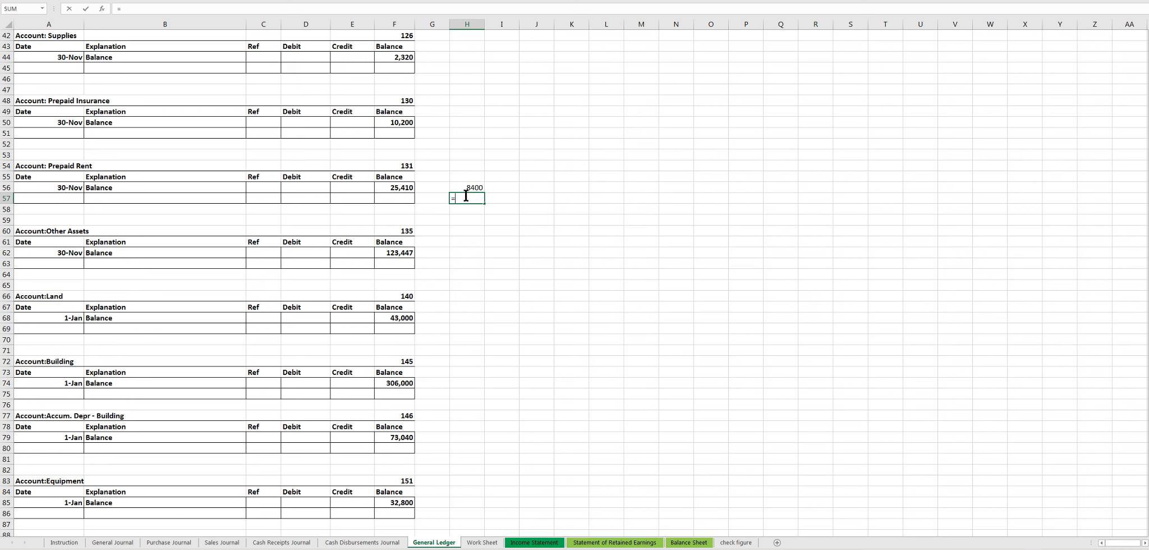
click(402, 188)
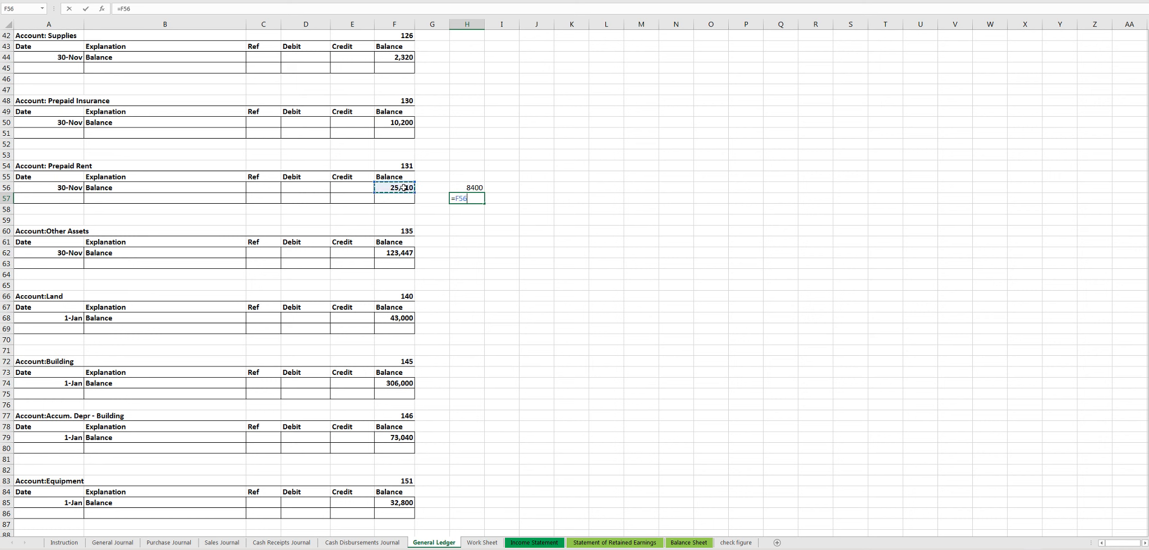
text(-)
click(462, 188)
key(Return)
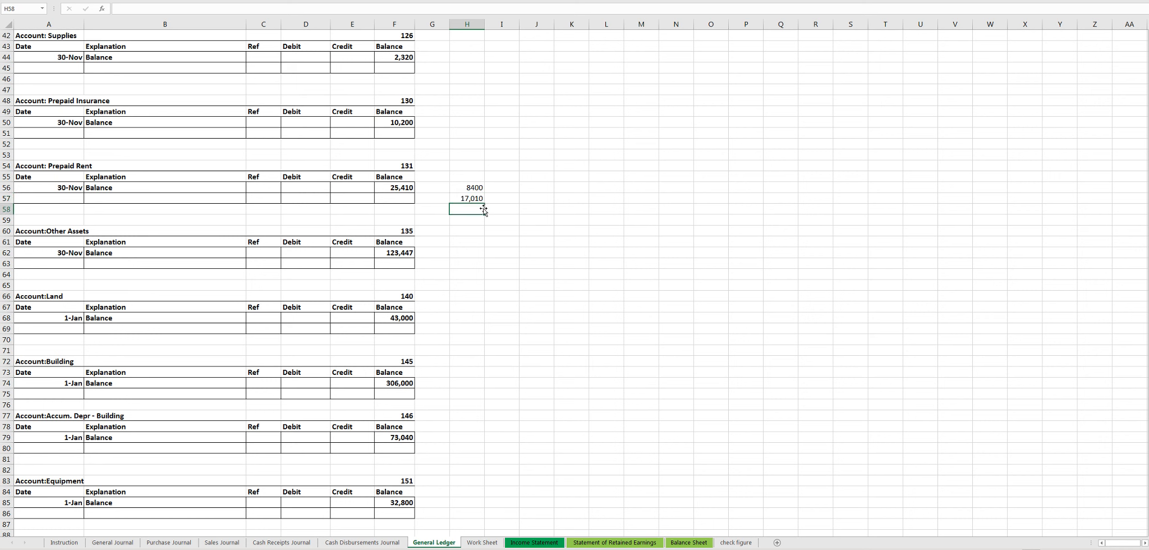
- Recheck the prepaid rent working in H57 and H56, and read item i of the instructions on utility amounts owed
key(Up)
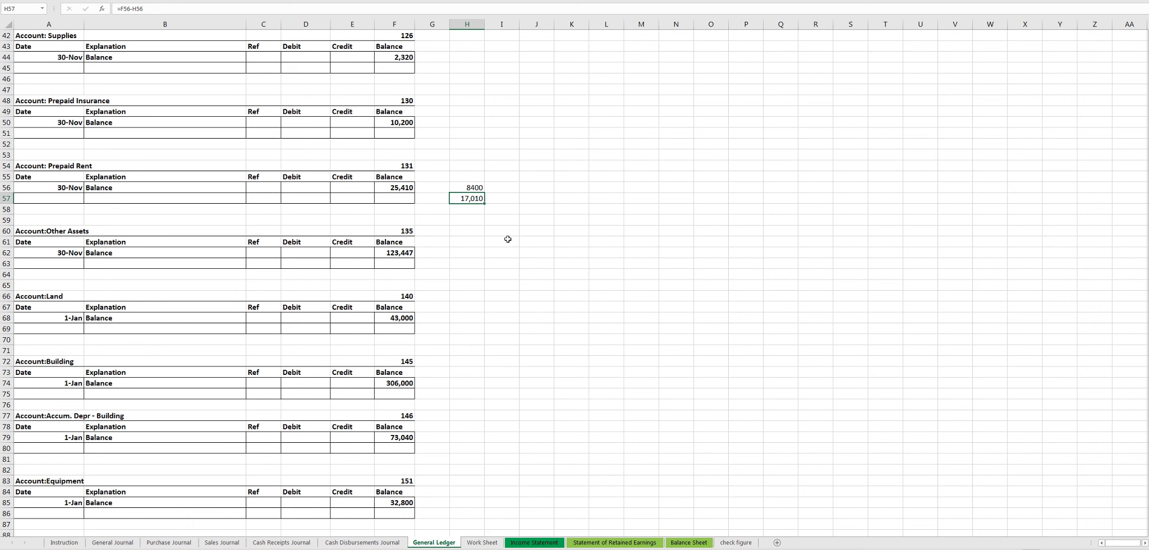
click(471, 189)
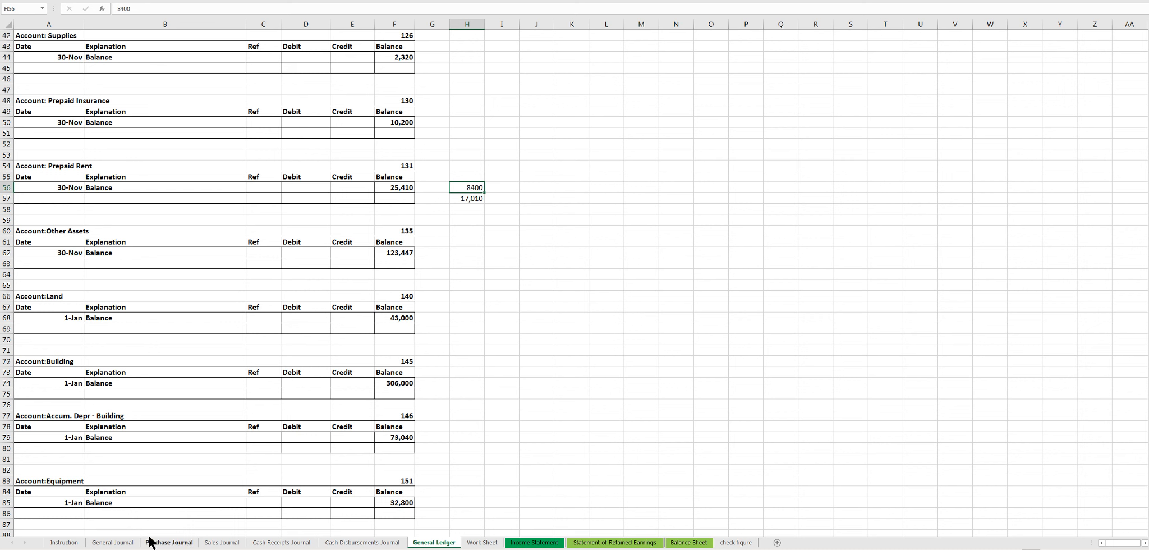
click(71, 545)
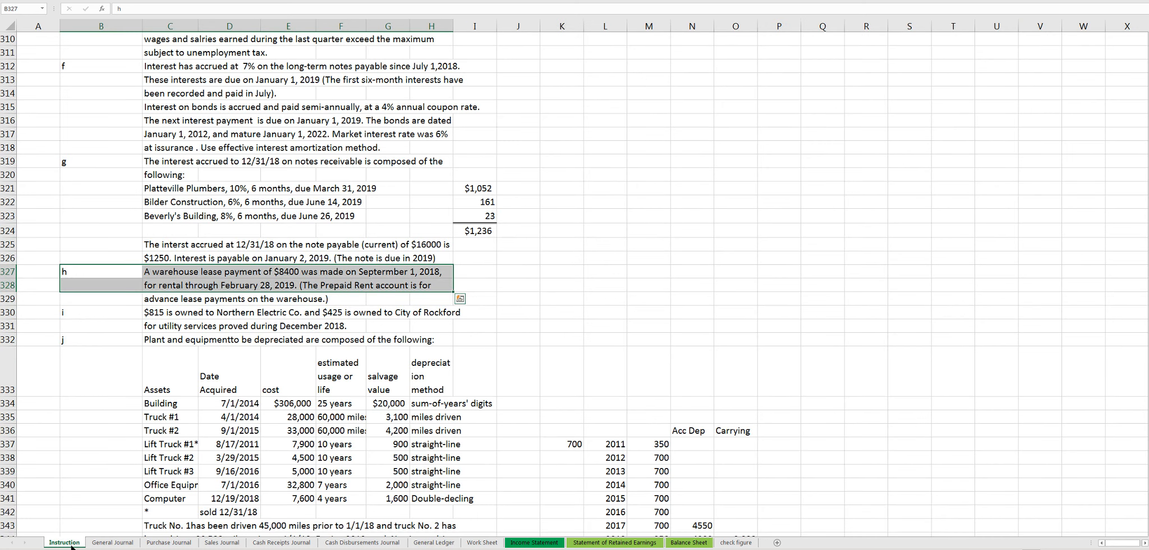
scroll(159, 367, down, 3)
drag(92, 234, 447, 246)
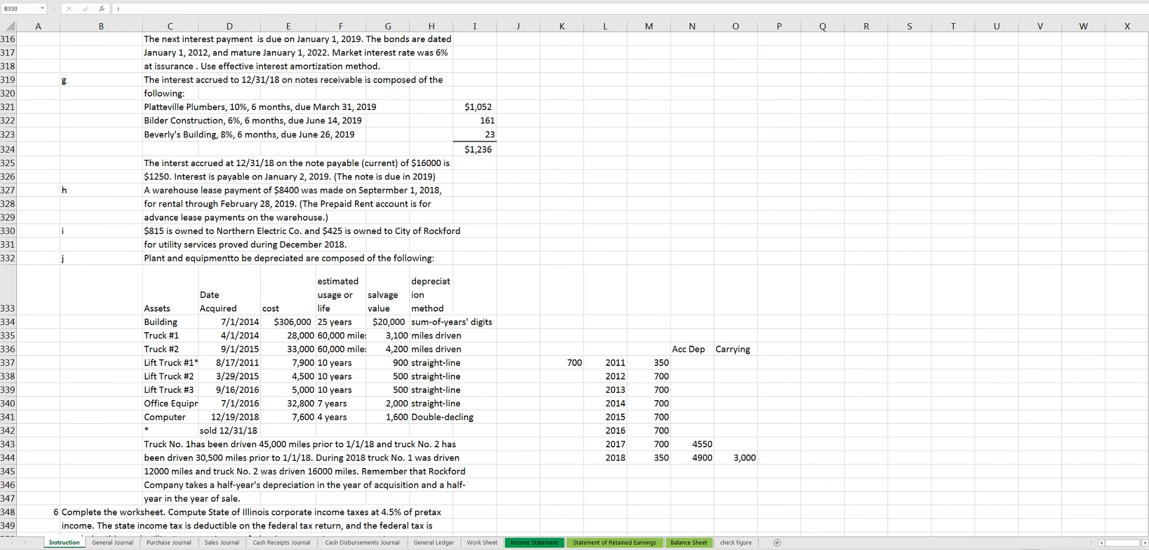
click(335, 232)
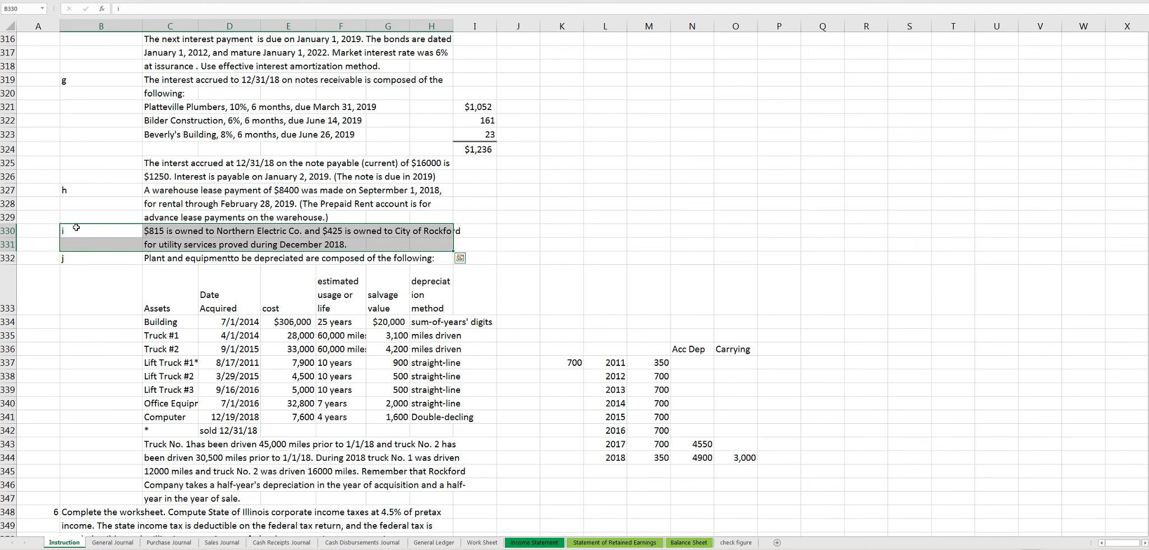
drag(76, 227, 440, 249)
- Examine the depreciable assets in item j and compare Lift Truck #1 with its 2018 depreciation in M344
scroll(366, 230, down, 3)
drag(85, 134, 474, 368)
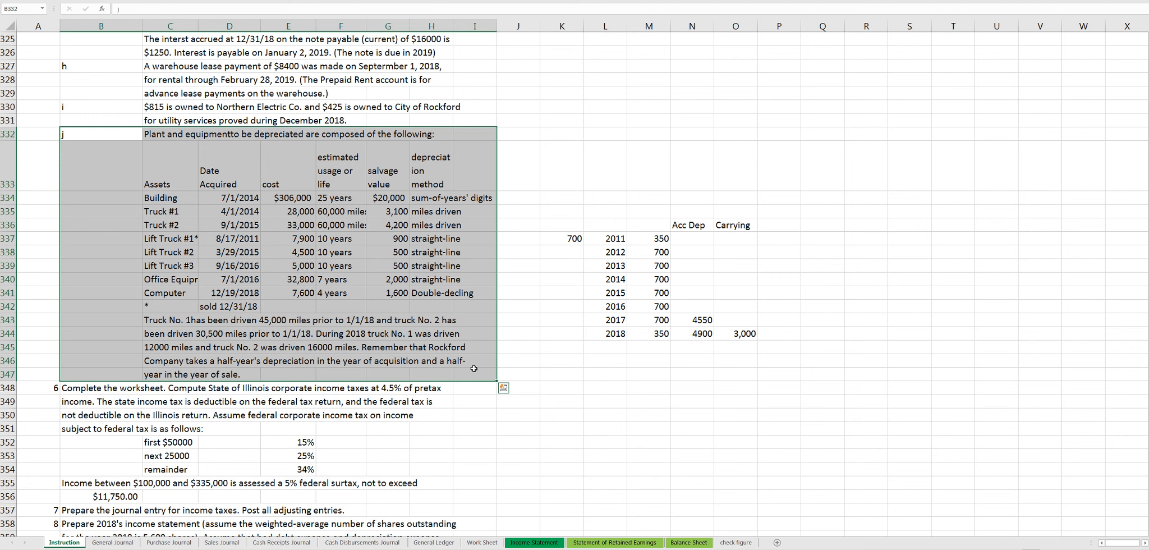
drag(172, 238, 491, 240)
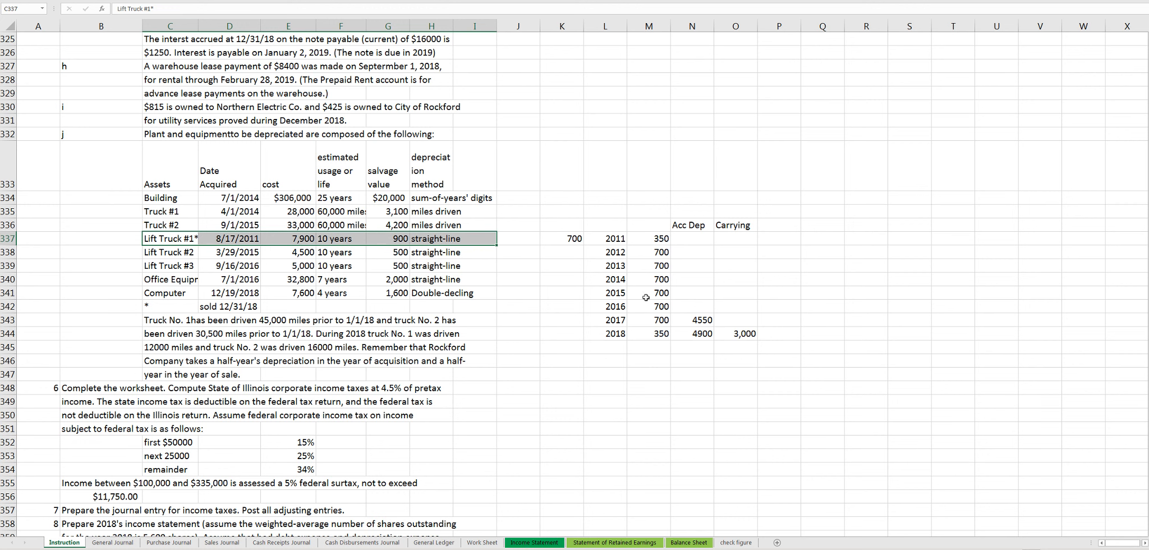
click(658, 336)
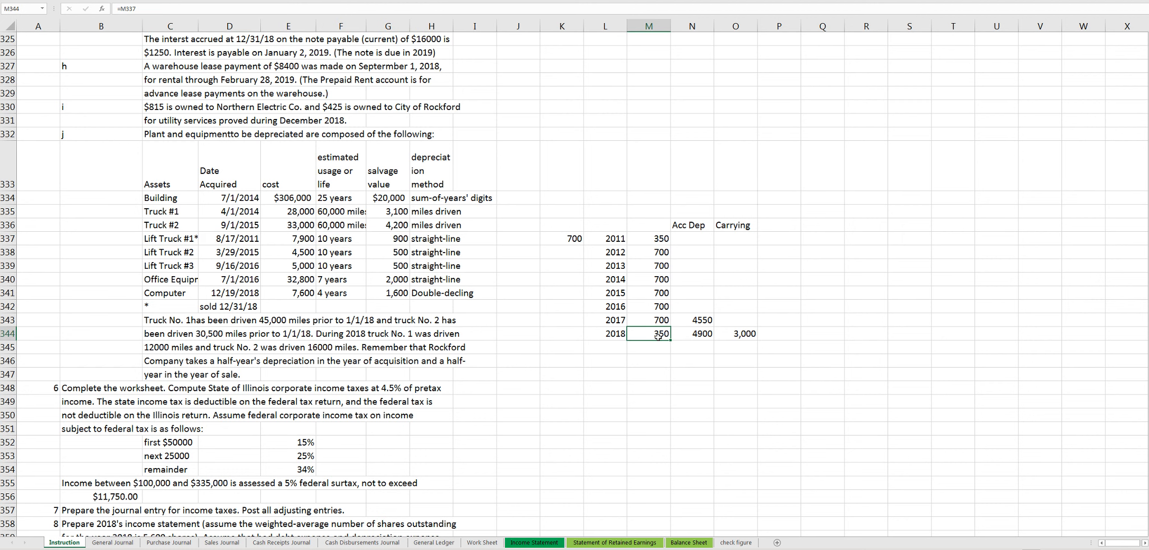
- Go through the asset rows still needing depreciation: building, Trucks #1 and #2, Lift Trucks #2 and #3, office equipment and computer
drag(158, 197, 460, 223)
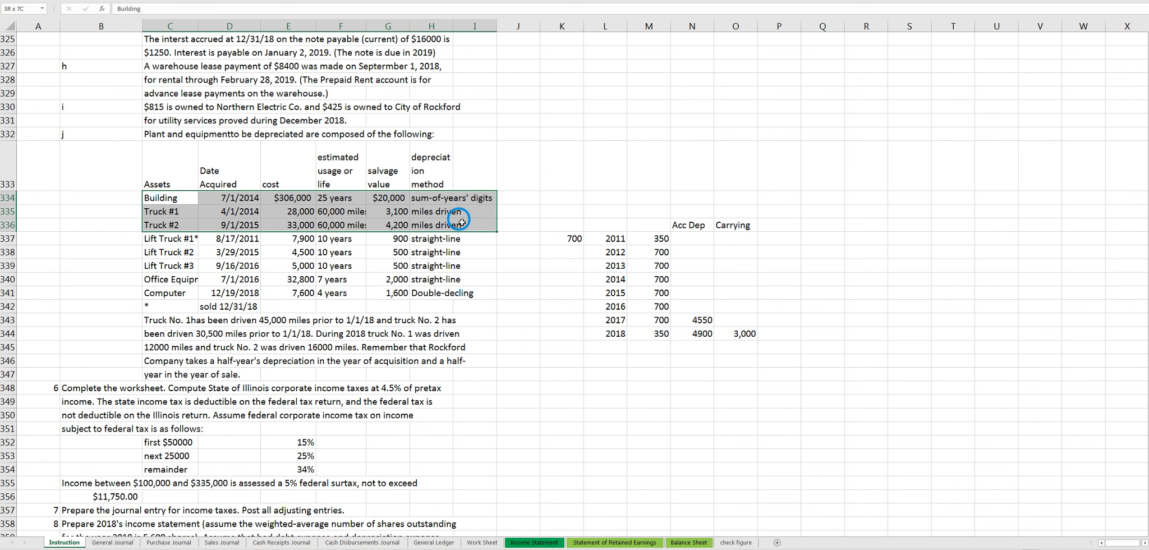
drag(188, 254, 432, 268)
click(167, 275)
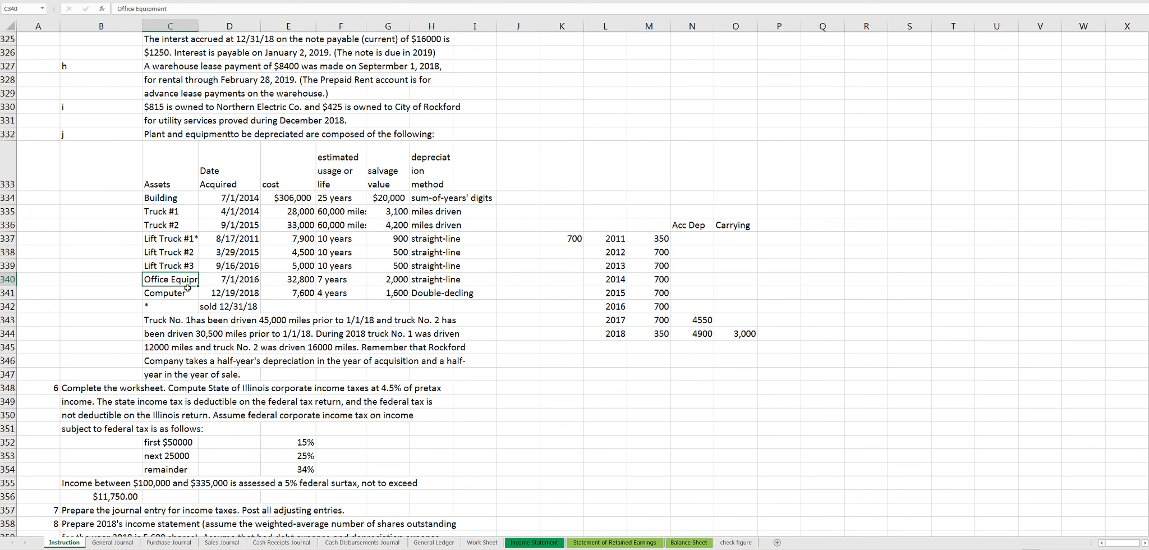
click(176, 290)
drag(171, 279, 483, 291)
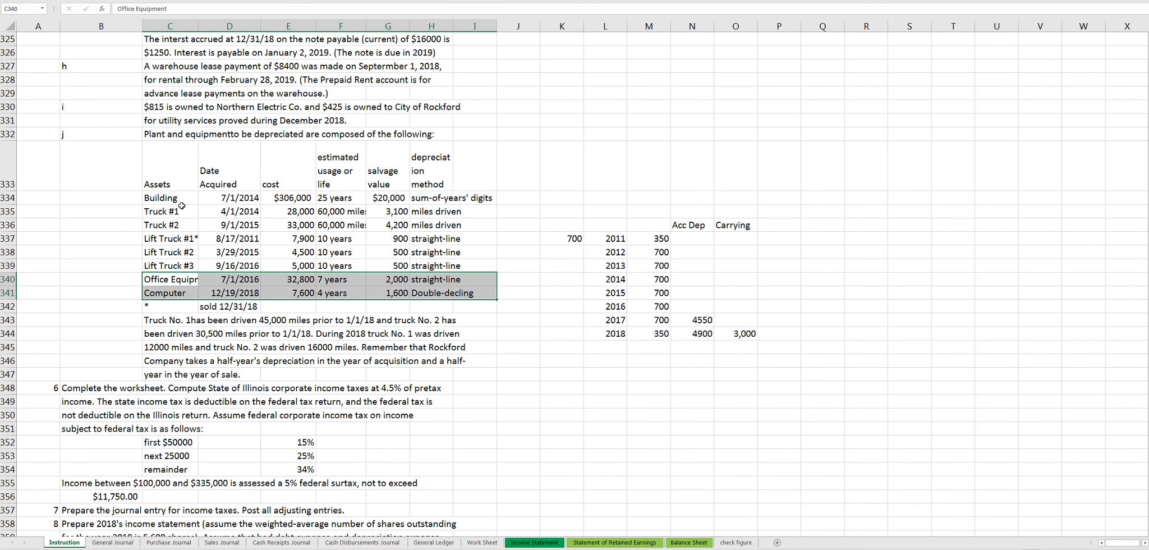
- Review the depreciation method of each asset group in item j, from the building and trucks to the lift trucks and computer
drag(169, 198, 486, 202)
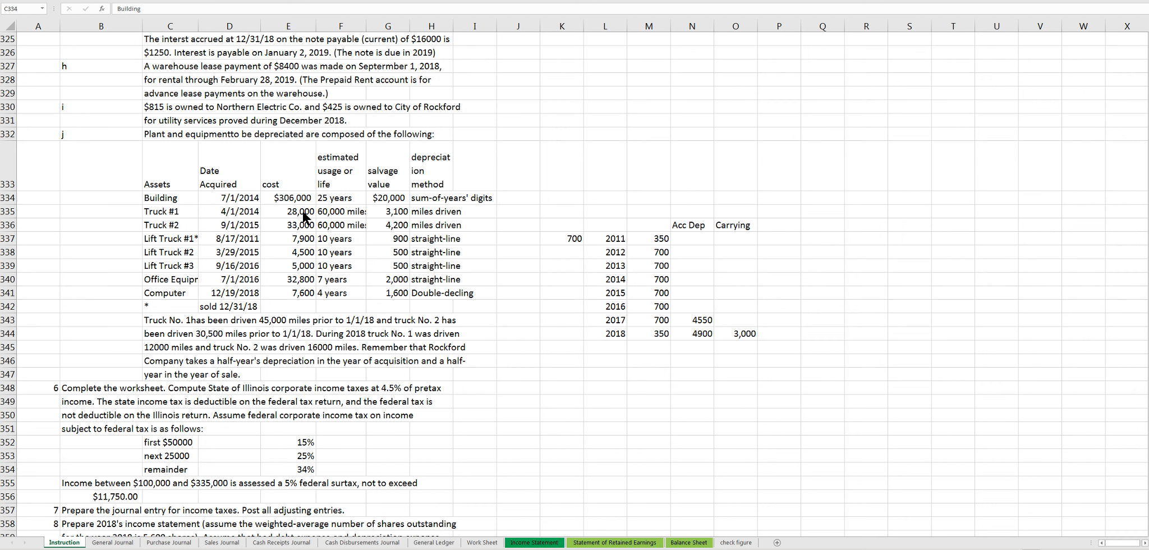
key(ctrl+v)
click(198, 216)
drag(198, 216, 465, 227)
text(Truck #1	4/1/2014	28,000	60,000 miles	3,100	miles driven Truck #2	9/1/2015	33,000	60,000 miles	4,200	miles driven)
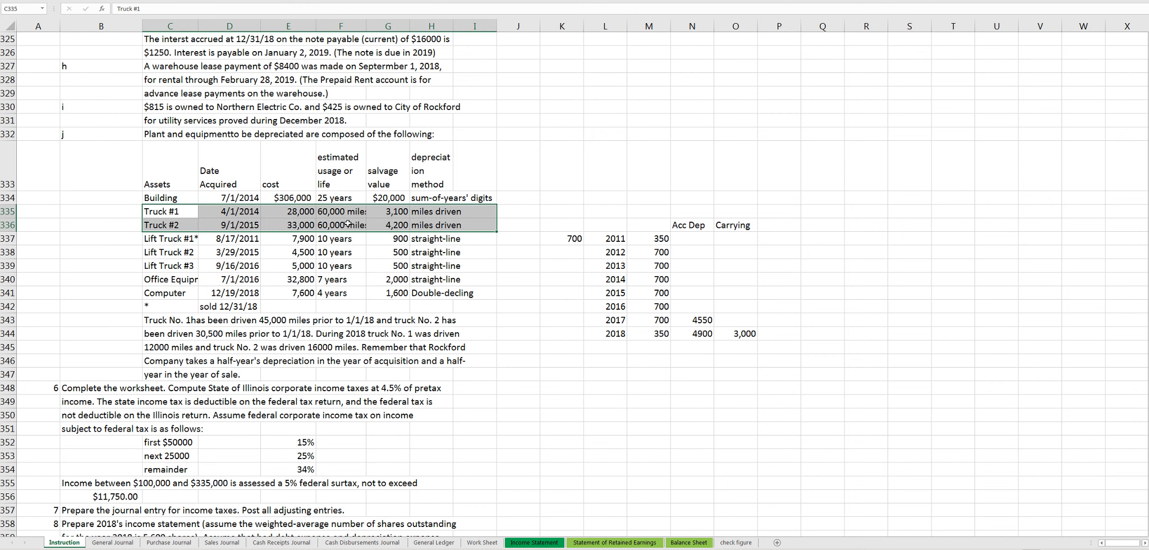
drag(185, 252, 460, 267)
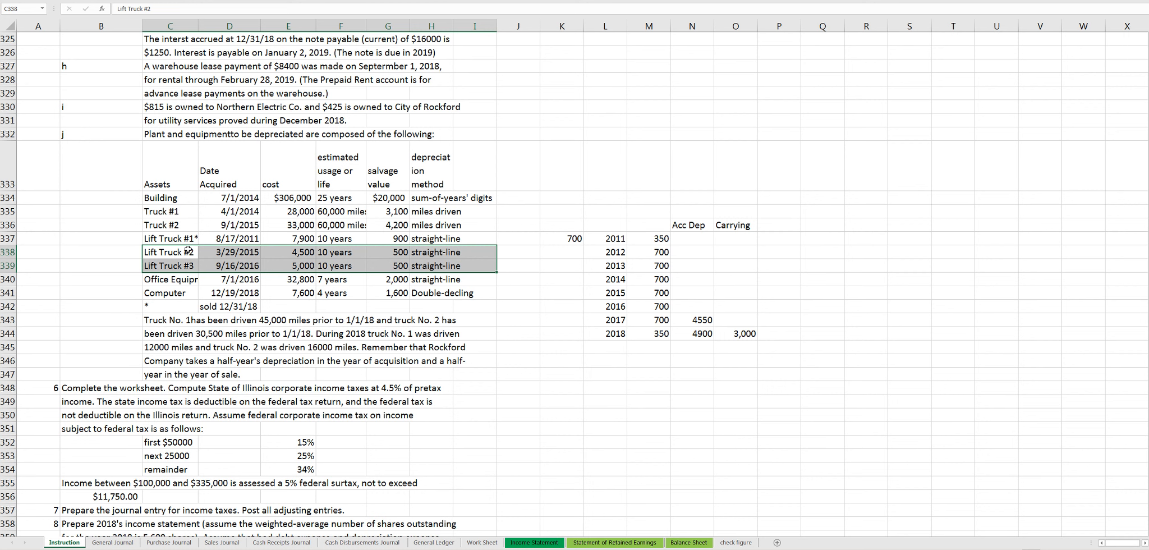
click(471, 291)
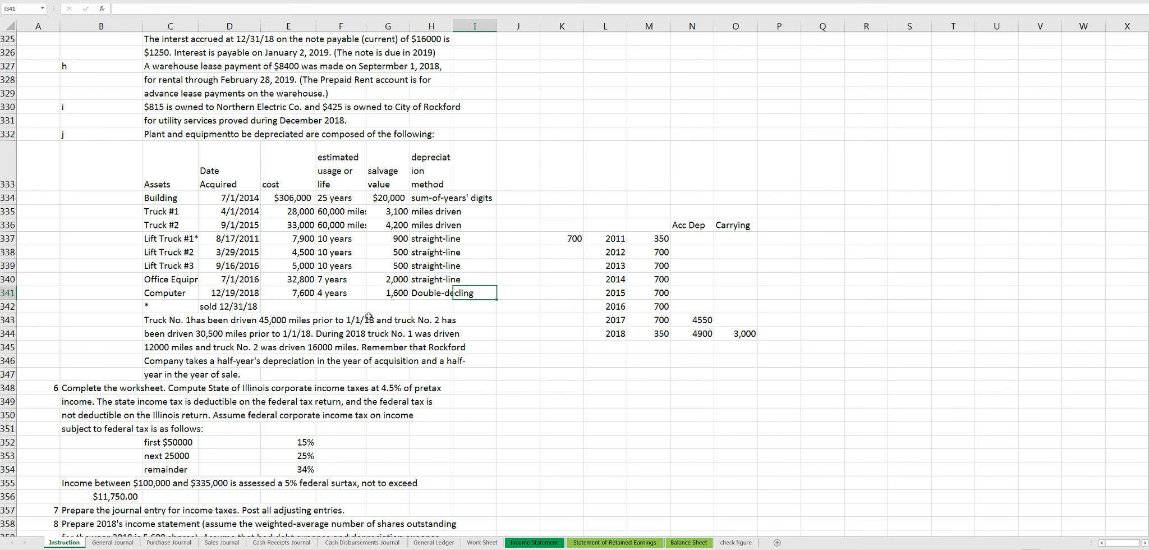
- Read instructions 6 to 10 on the worksheet, income tax computation, adjusting entries and 2018 financial statements
scroll(370, 423, down, 1)
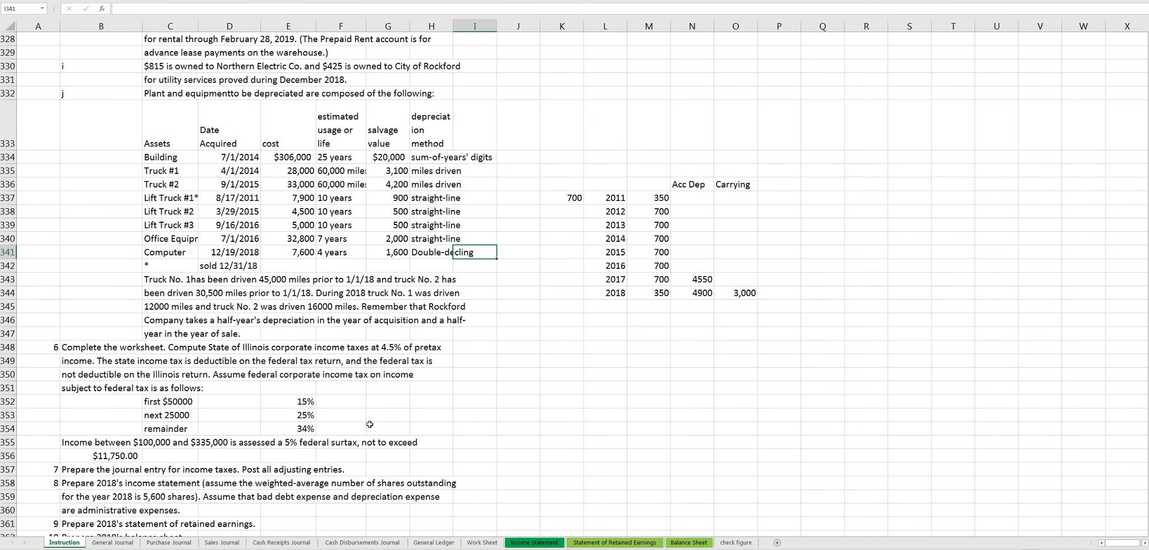
scroll(369, 424, down, 1)
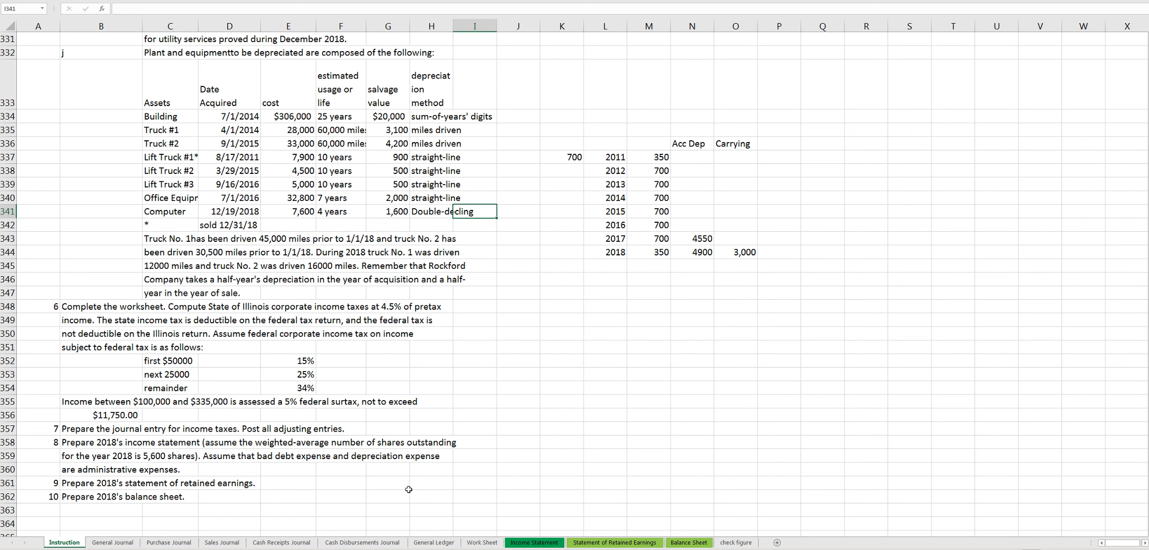
click(365, 549)
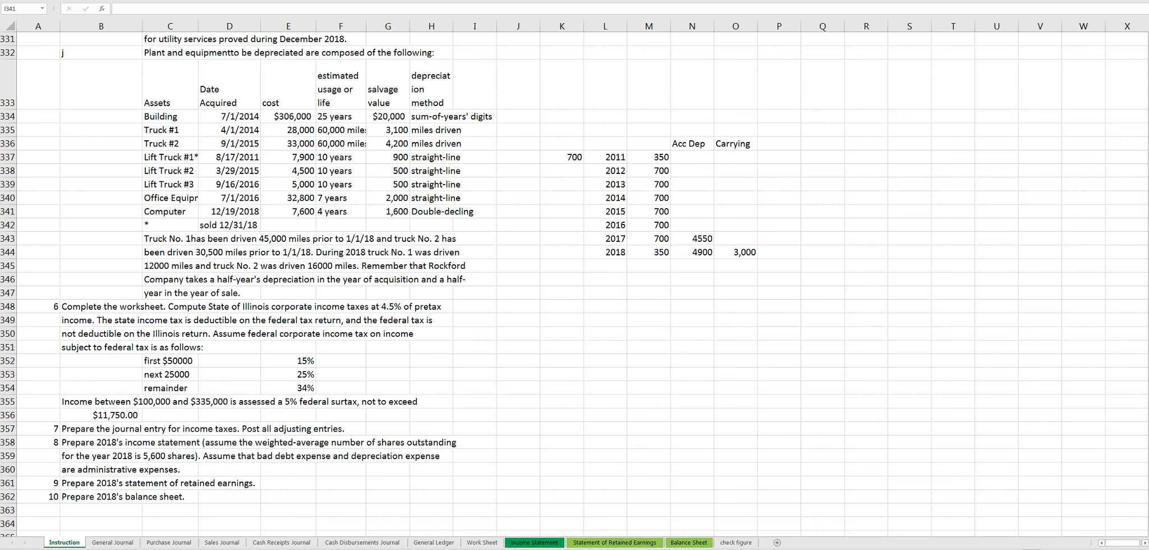